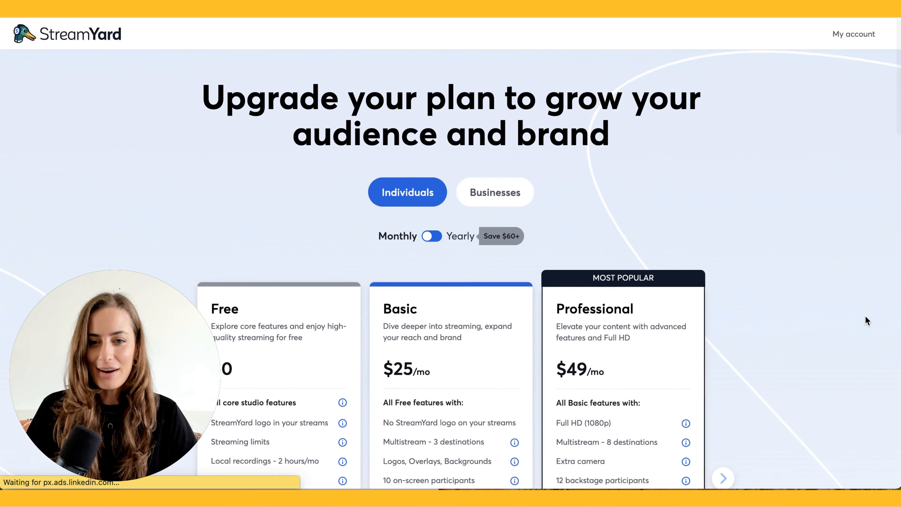
# Scroll through the Free, Basic ($25/mo) and Professional ($49/mo) pricing plans
pyautogui.scroll(-5, 865, 318)
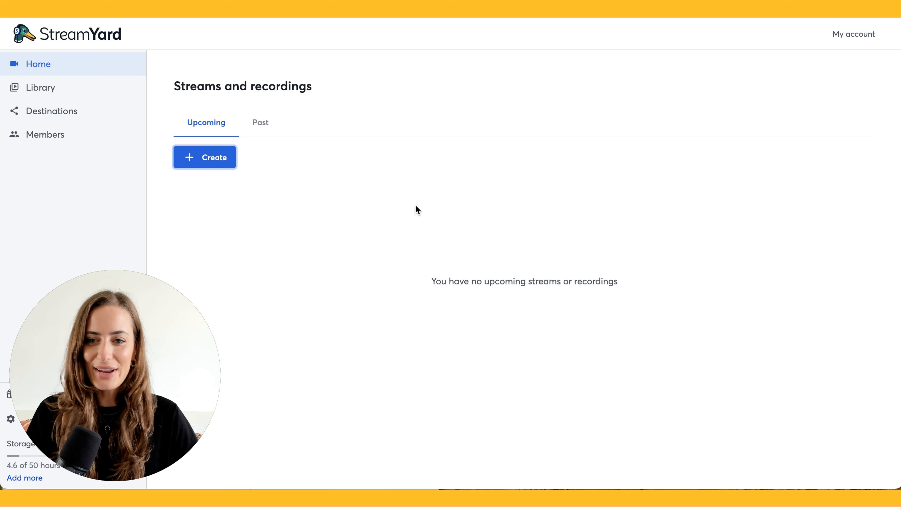
# Start a new On-Air webinar titled 'My Free Training' and add its description
pyautogui.click(190, 158)
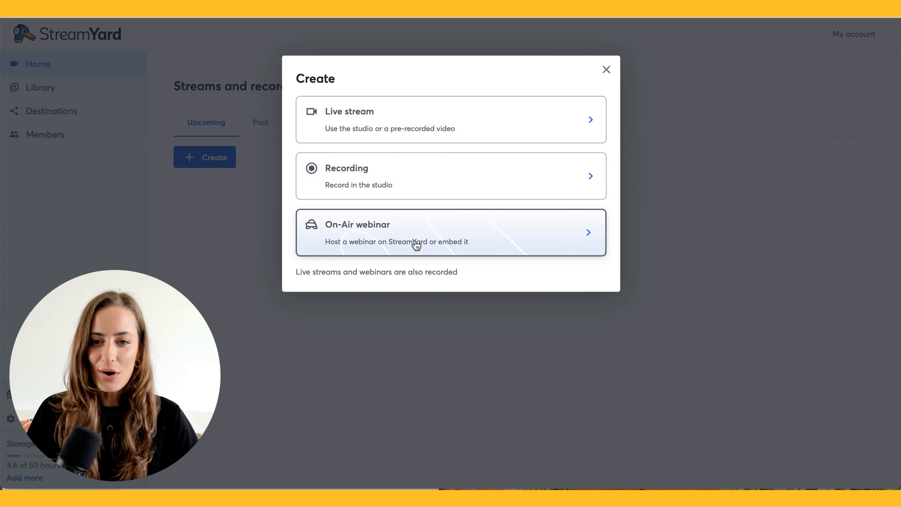
pyautogui.click(416, 245)
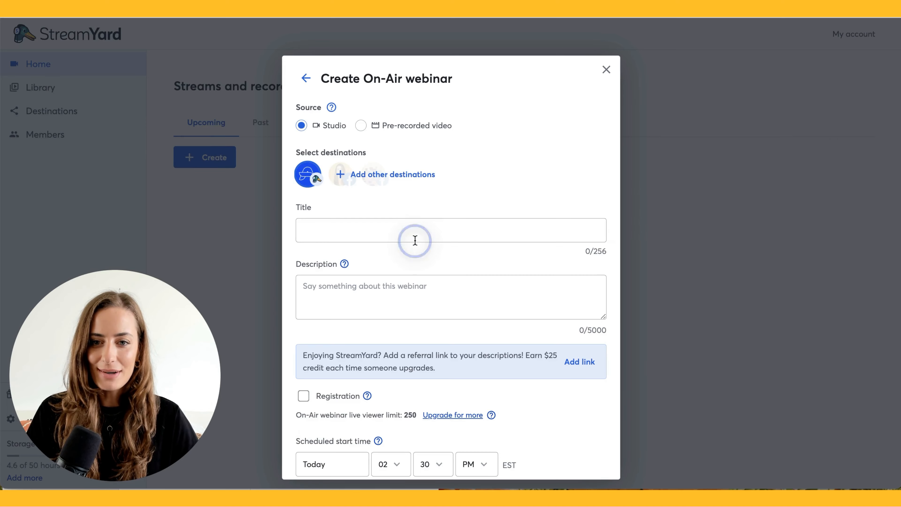
pyautogui.click(366, 231)
pyautogui.write('Free')
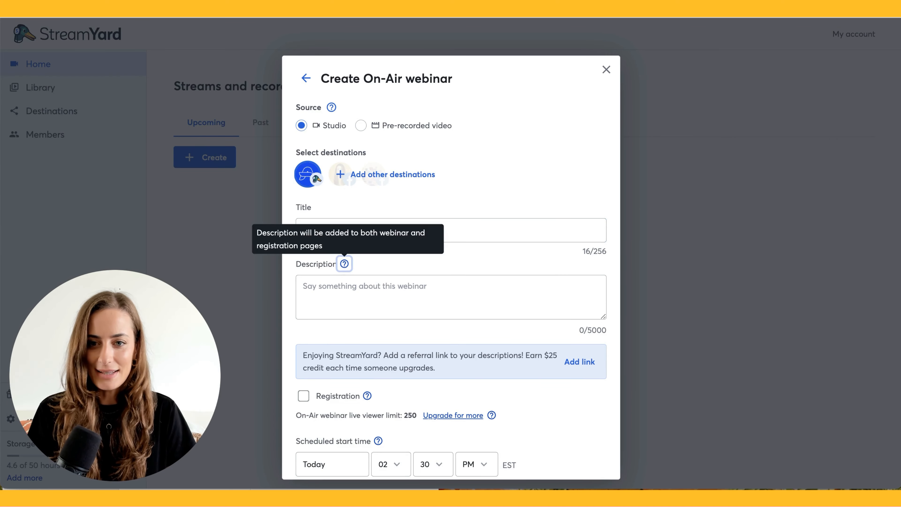
pyautogui.click(351, 291)
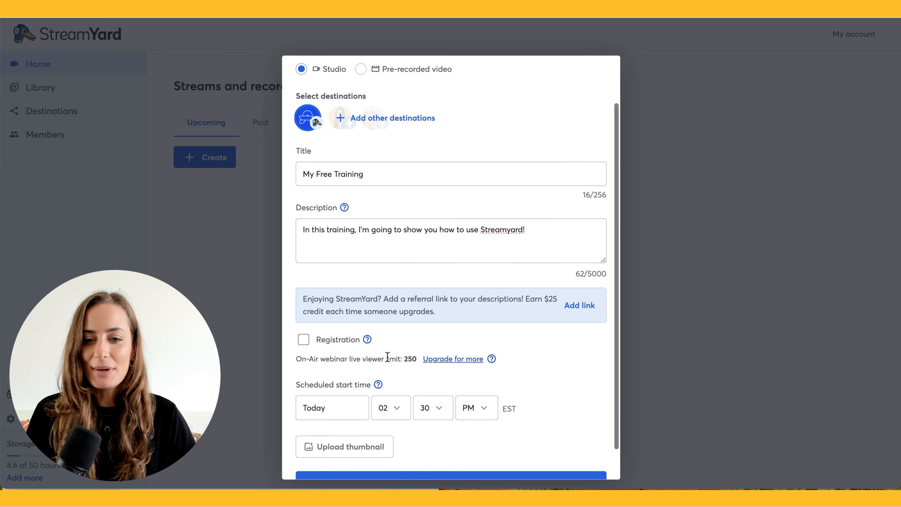
pyautogui.scroll(-2, 386, 351)
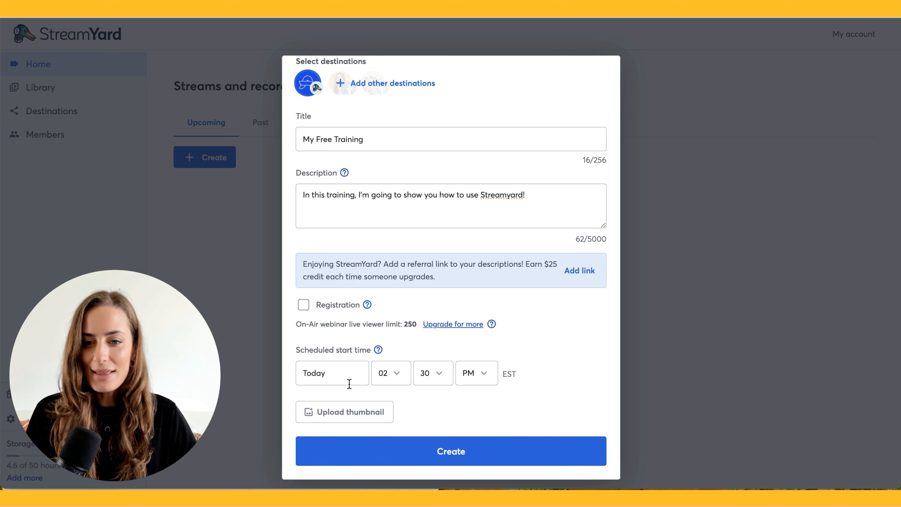
# Set the webinar's start time to 01:00 PM
pyautogui.click(396, 373)
pyautogui.click(387, 358)
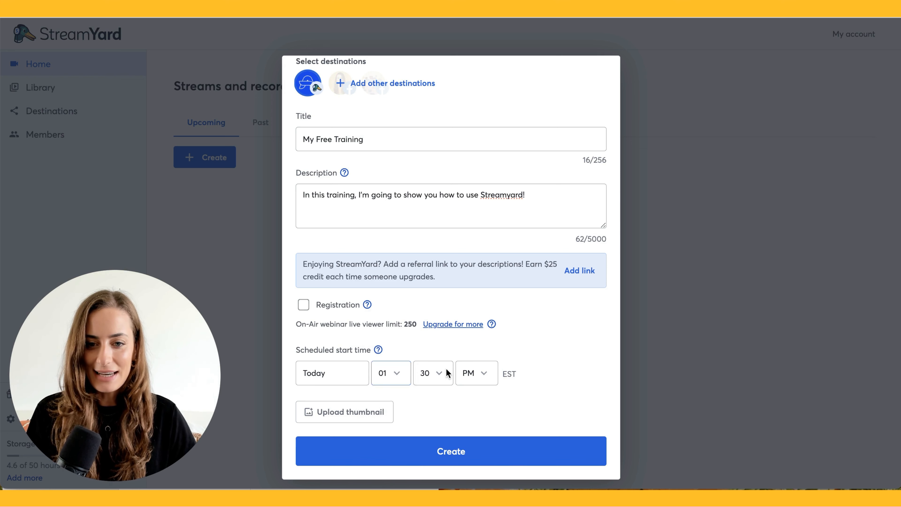
pyautogui.click(447, 374)
pyautogui.click(431, 286)
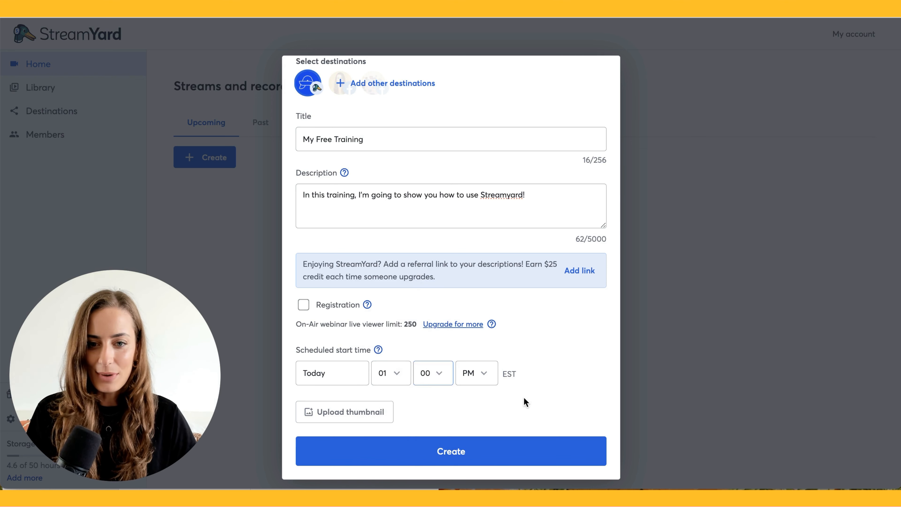
pyautogui.click(504, 399)
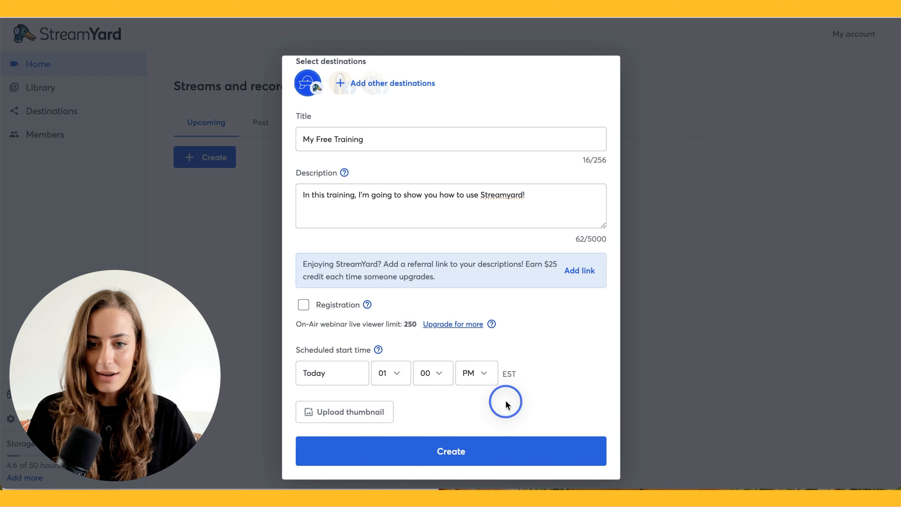
# Upload and apply a thumbnail image, then create the scheduled webinar
pyautogui.click(348, 416)
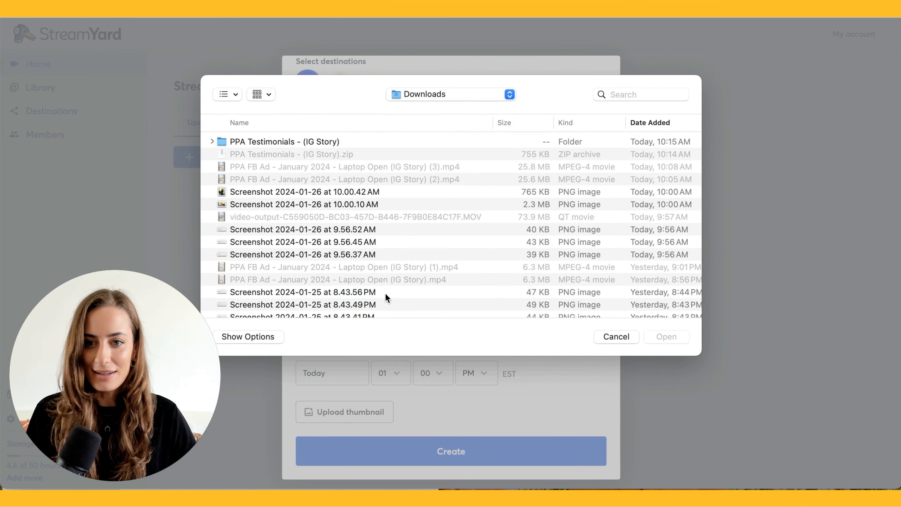
pyautogui.doubleClick(393, 253)
pyautogui.click(587, 295)
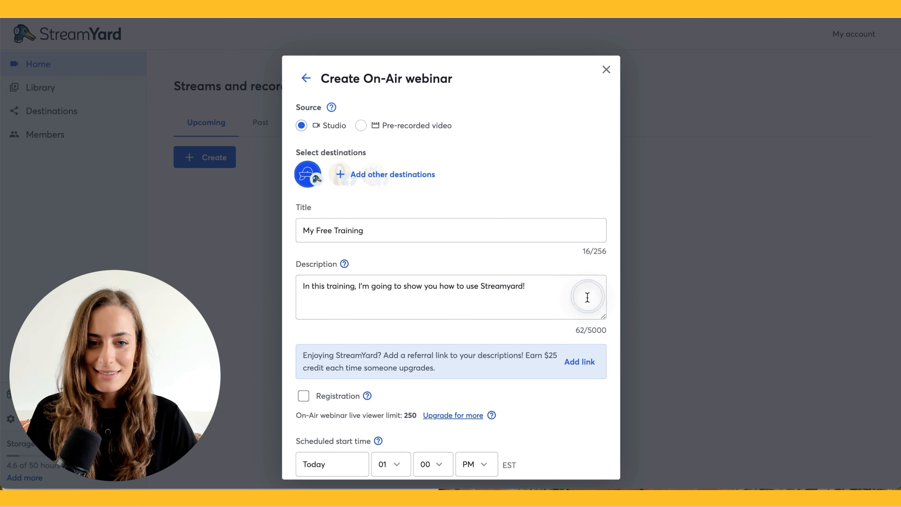
pyautogui.scroll(-3, 551, 341)
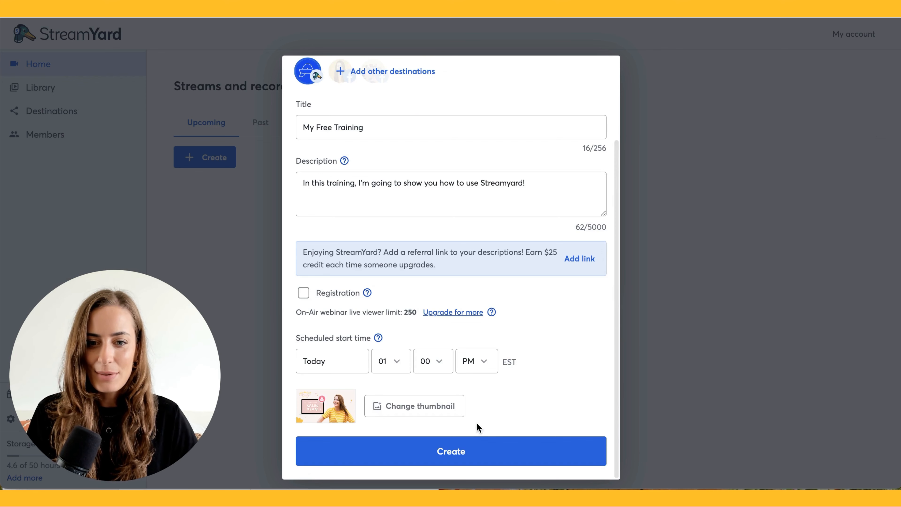
pyautogui.click(456, 452)
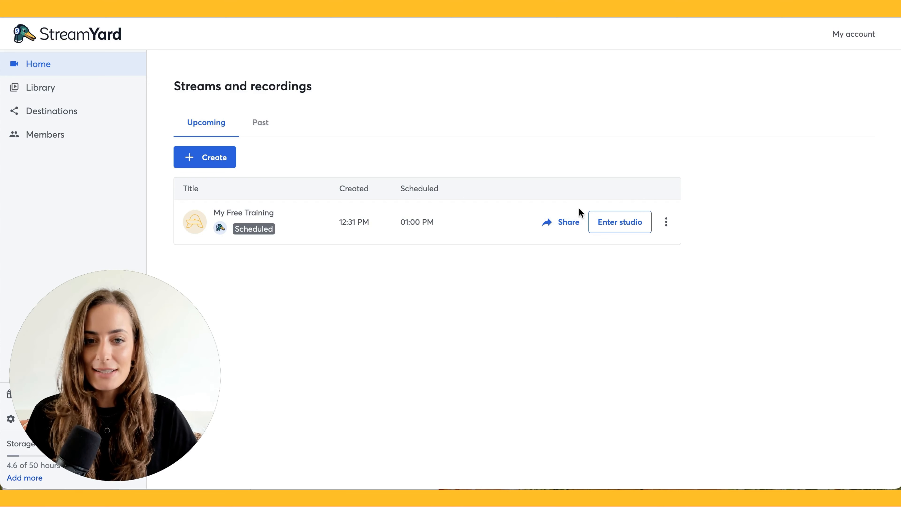
pyautogui.click(569, 222)
pyautogui.click(571, 248)
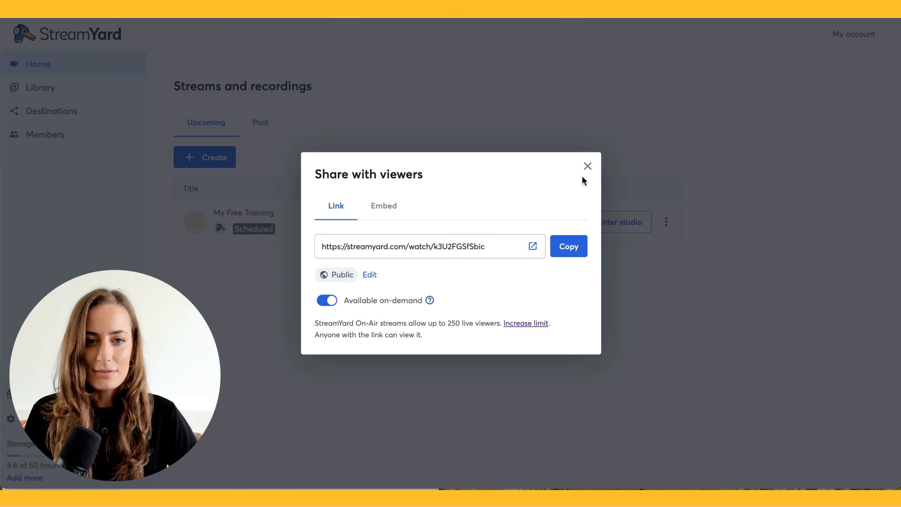
pyautogui.click(588, 165)
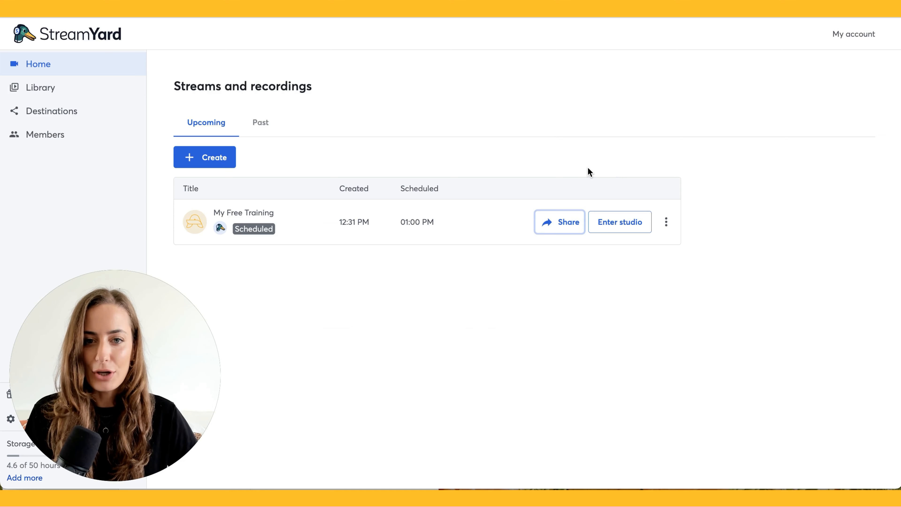
# Switch the studio camera to Logitech BRIO in the camera settings and review its resolutions
pyautogui.click(626, 227)
pyautogui.click(496, 247)
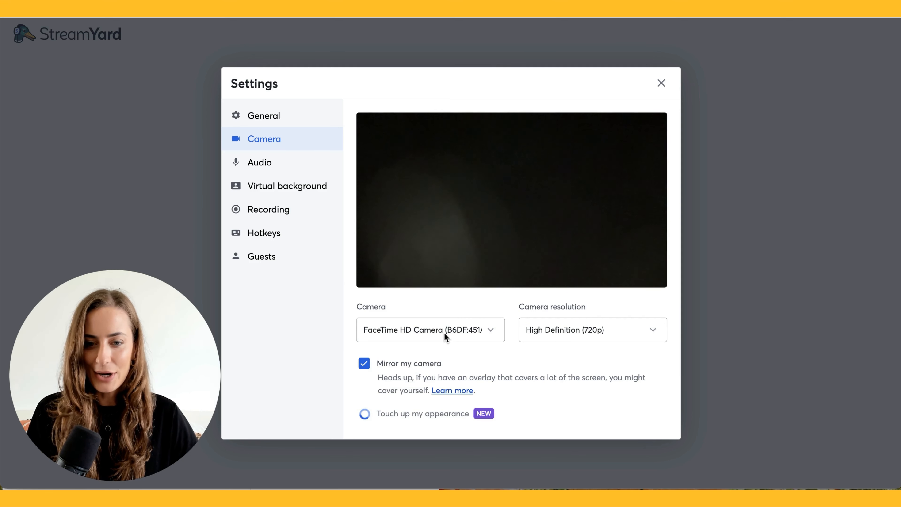
pyautogui.click(449, 330)
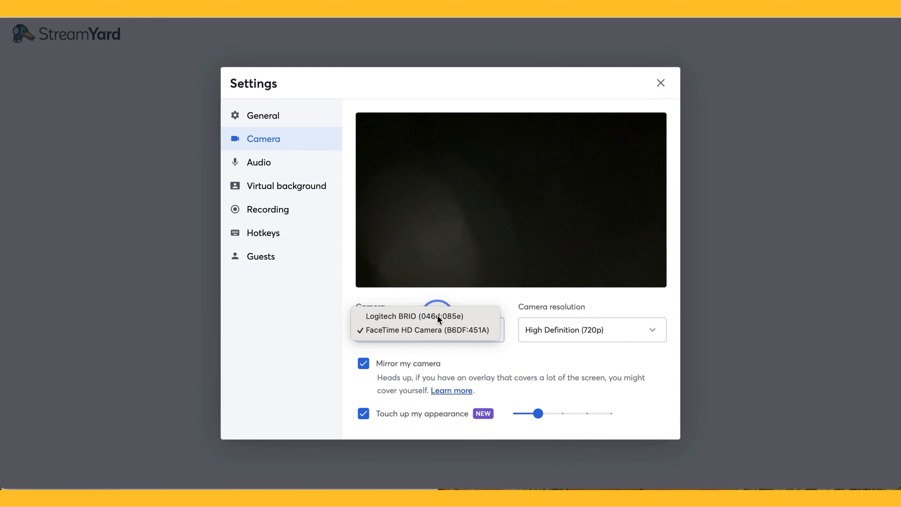
pyautogui.click(440, 328)
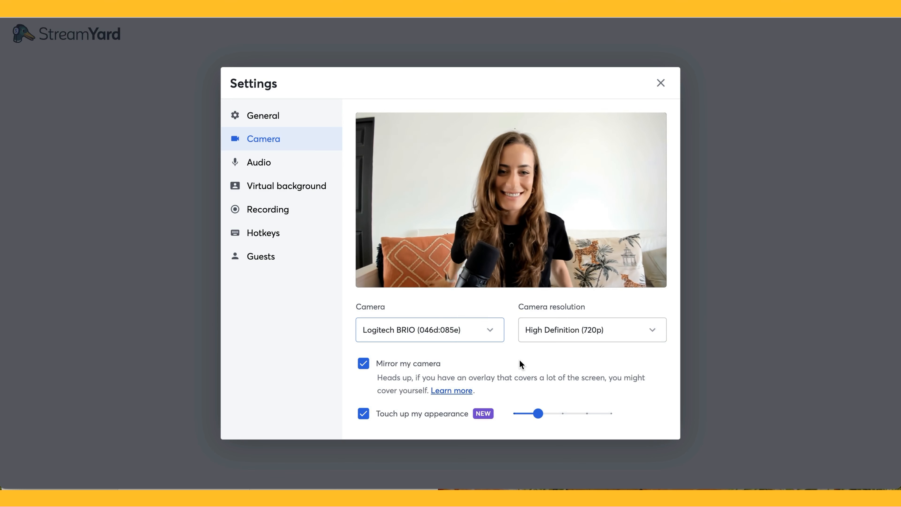
pyautogui.click(591, 334)
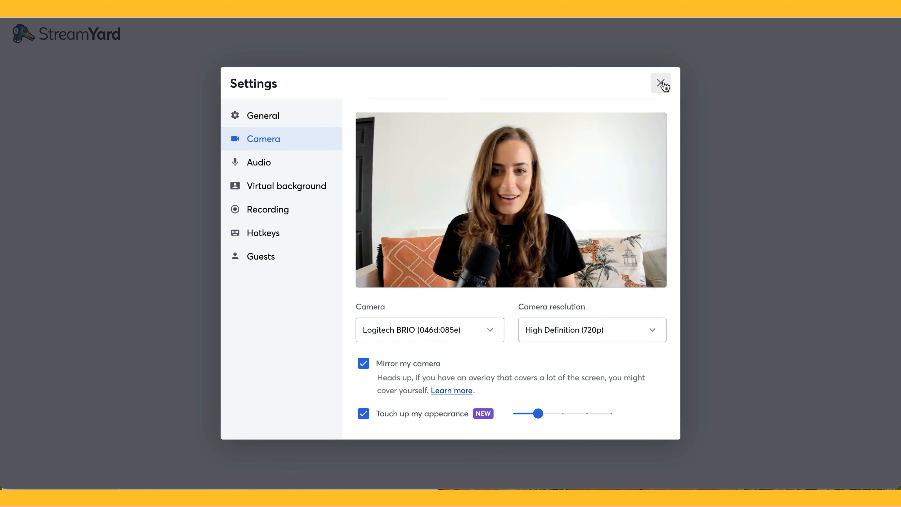
pyautogui.click(660, 83)
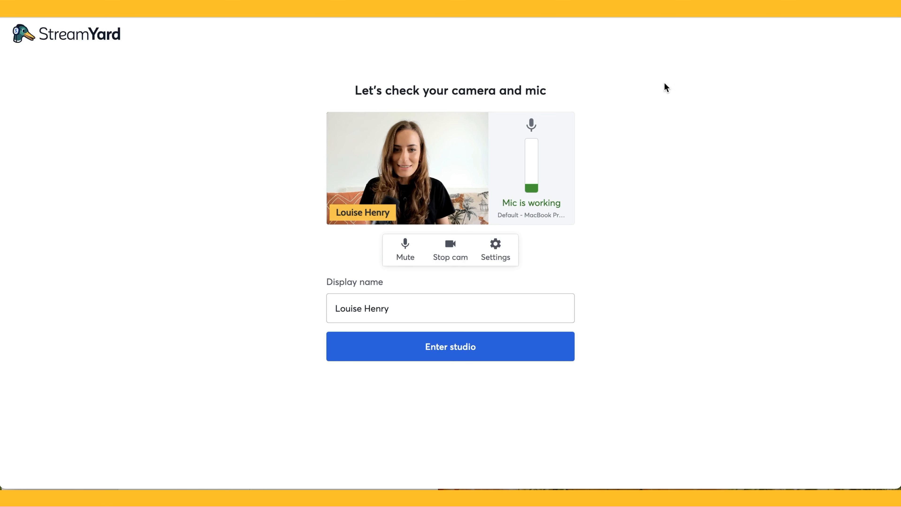
# Keep the existing display name and enter the studio
pyautogui.tripleClick(411, 308)
pyautogui.click(411, 309)
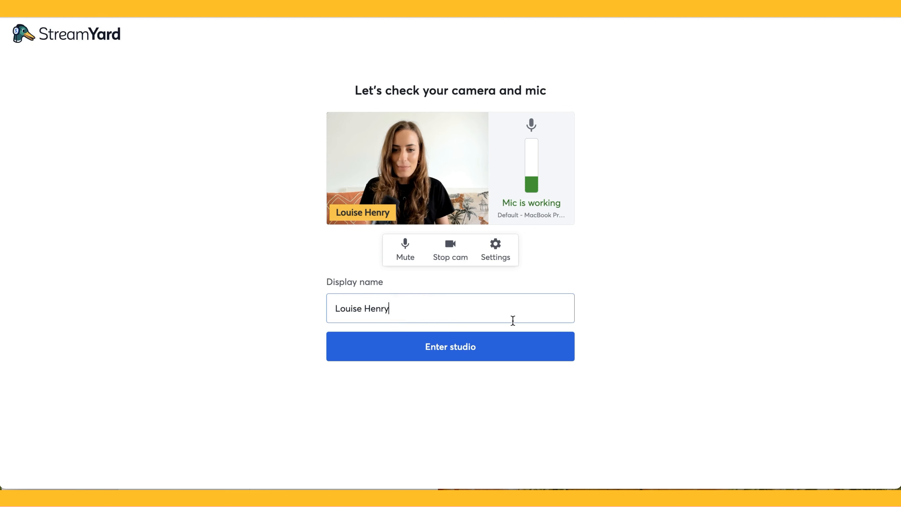
pyautogui.click(465, 355)
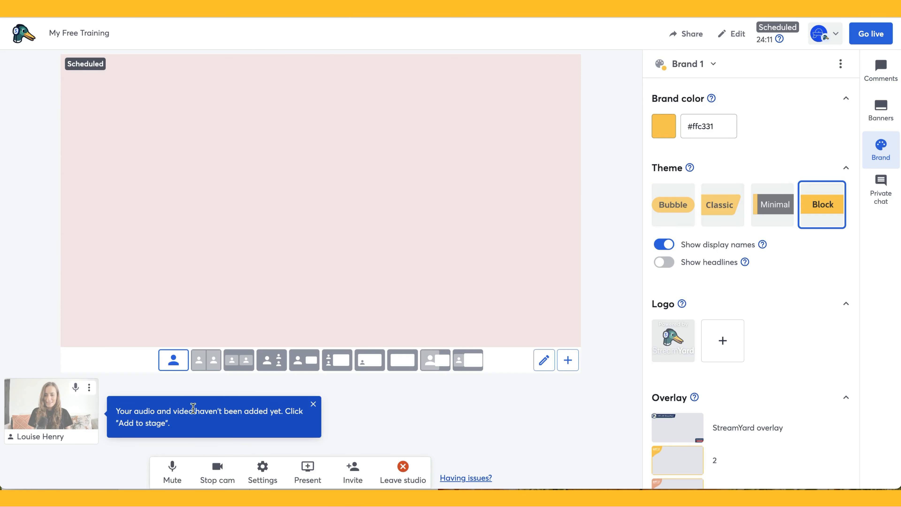
pyautogui.moveTo(49, 414)
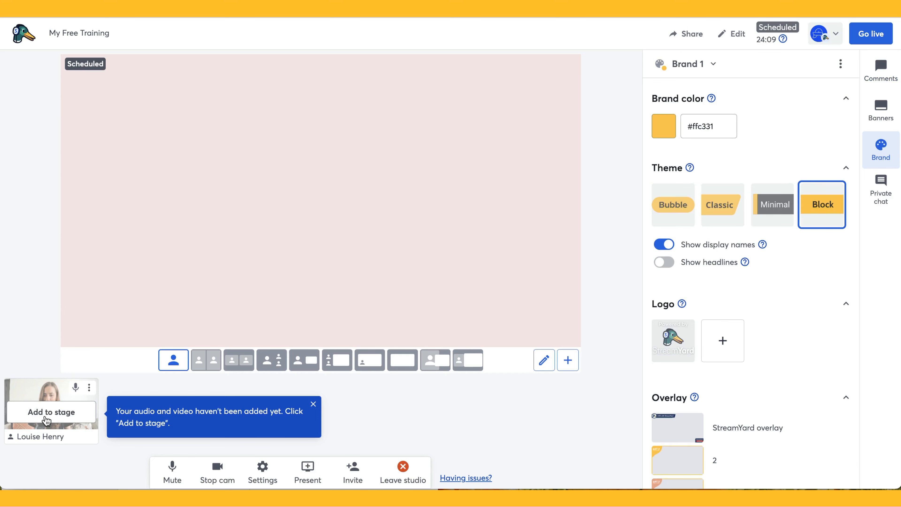
# Add the host's camera to the stage and browse the Brand panel's theme, logo and overlays
pyautogui.click(50, 413)
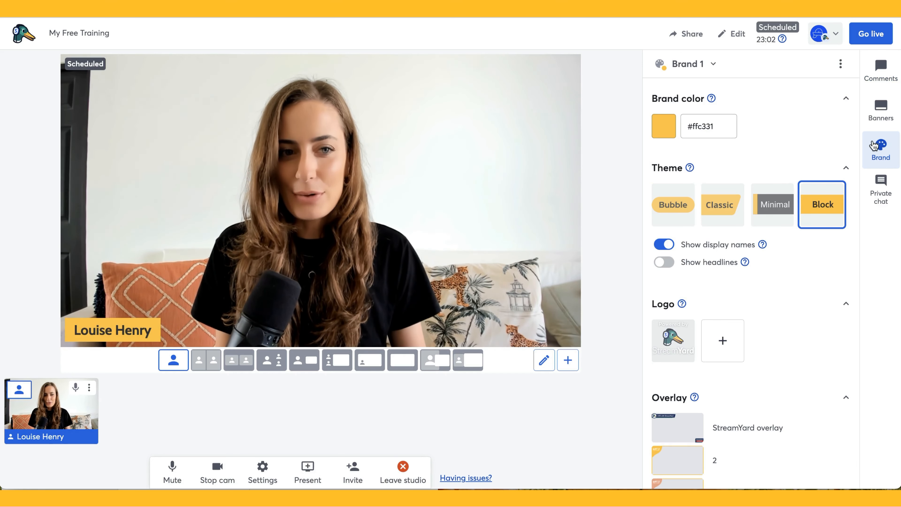
pyautogui.scroll(-5, 776, 165)
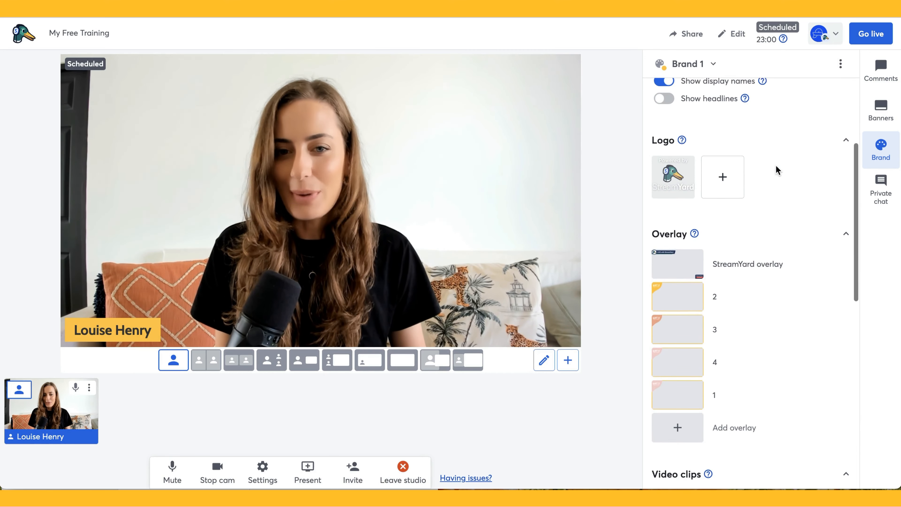
pyautogui.scroll(5, 776, 165)
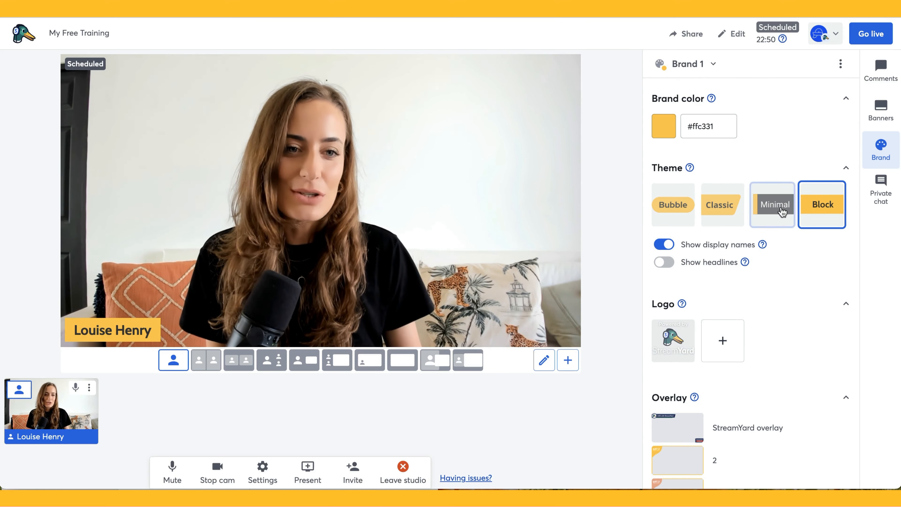
pyautogui.scroll(-3, 777, 320)
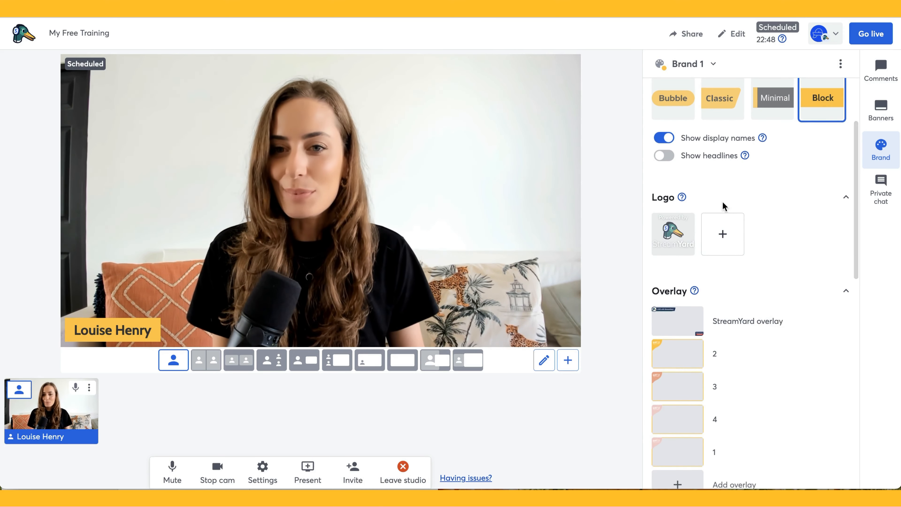
pyautogui.scroll(-3, 758, 340)
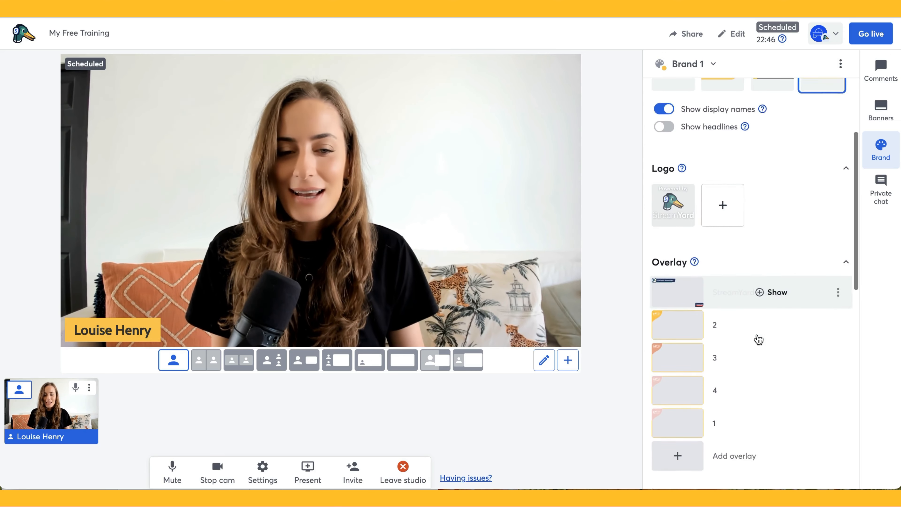
pyautogui.scroll(-2, 758, 340)
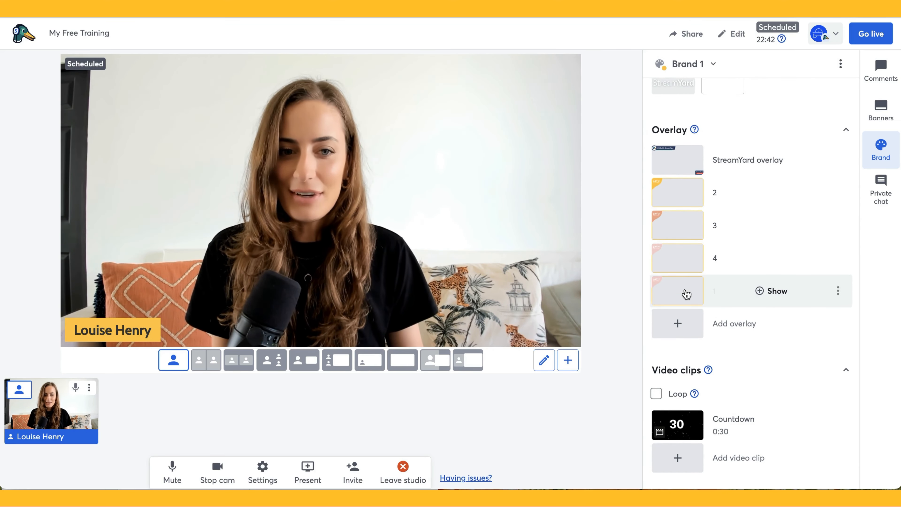
# Cycle the stage overlay through DAY 1 and DAY 4, settling on the DAY 3 CHALLENGE graphic
pyautogui.click(677, 324)
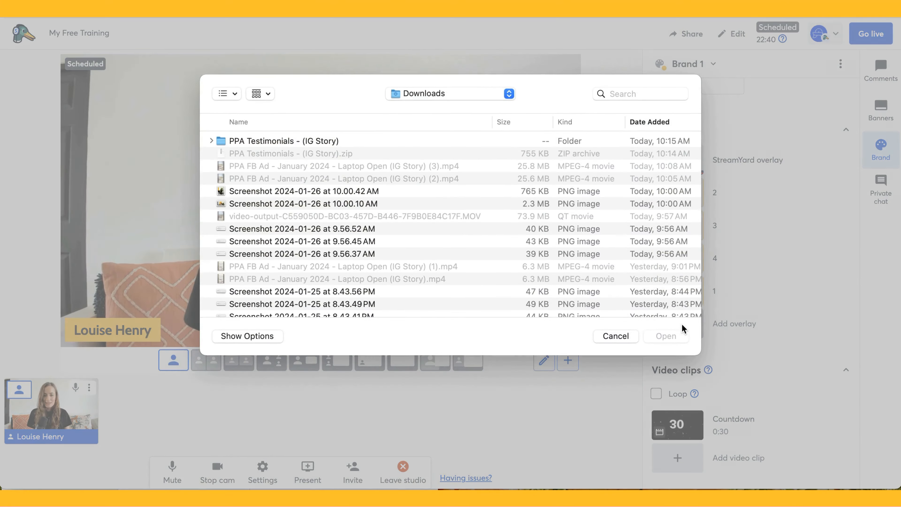
pyautogui.click(614, 337)
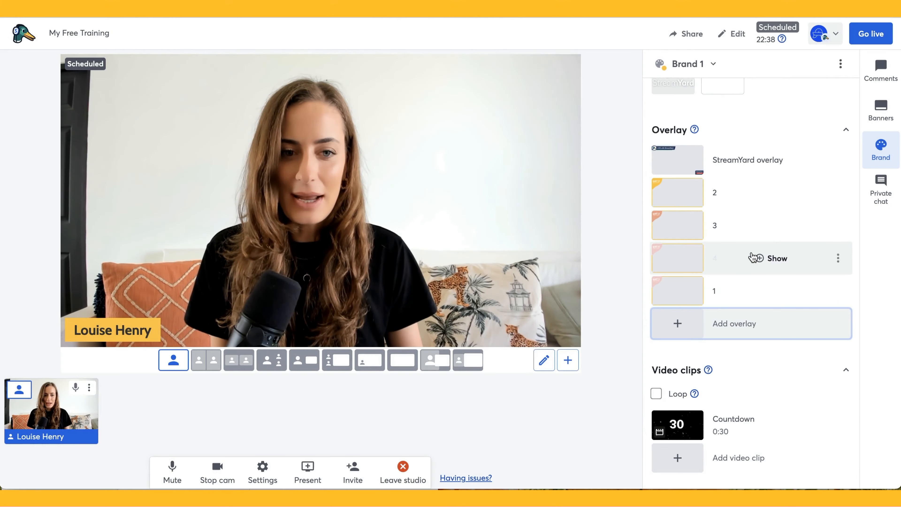
pyautogui.moveTo(773, 296)
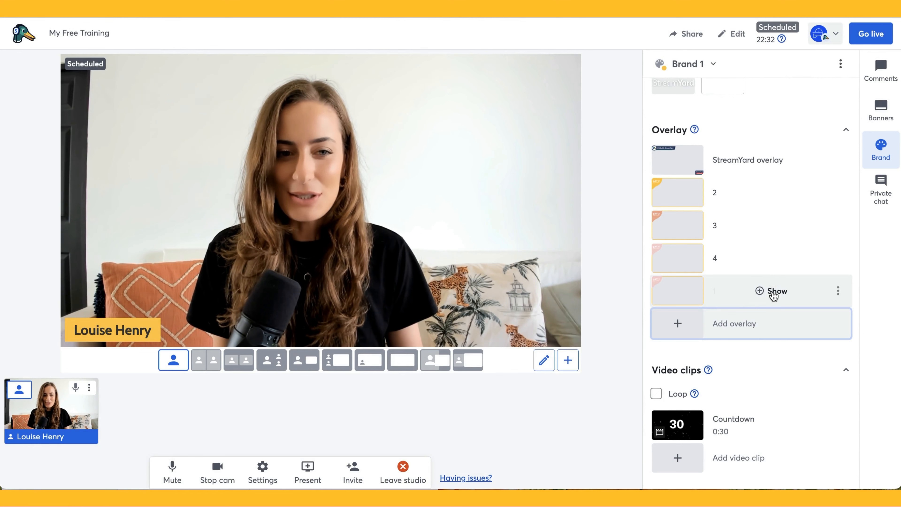
pyautogui.click(774, 291)
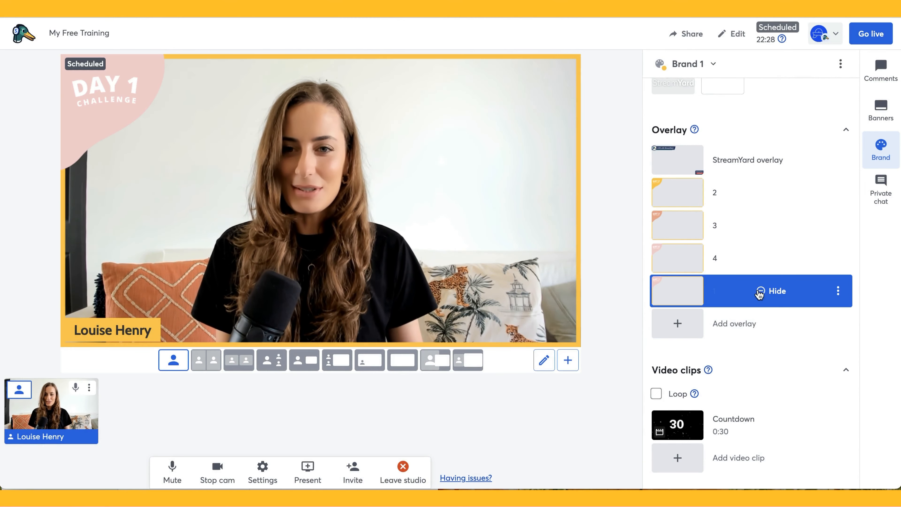
pyautogui.moveTo(738, 307)
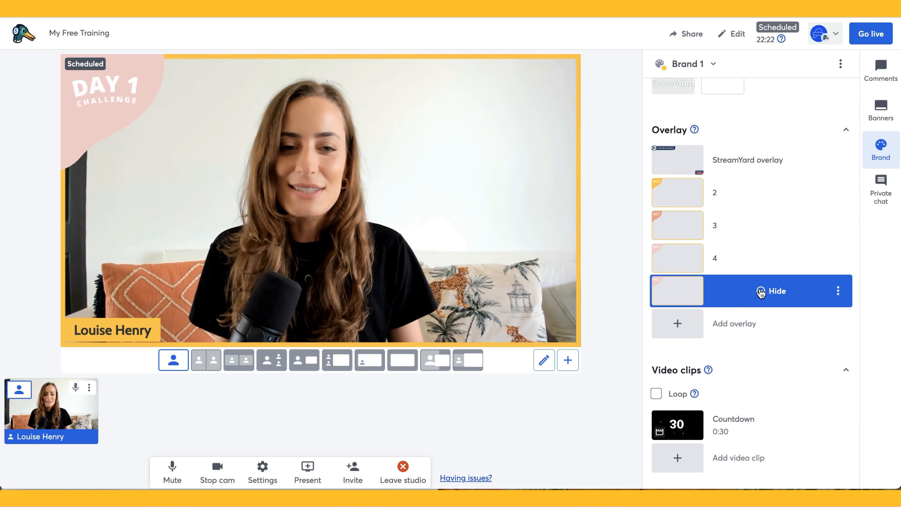
pyautogui.click(762, 257)
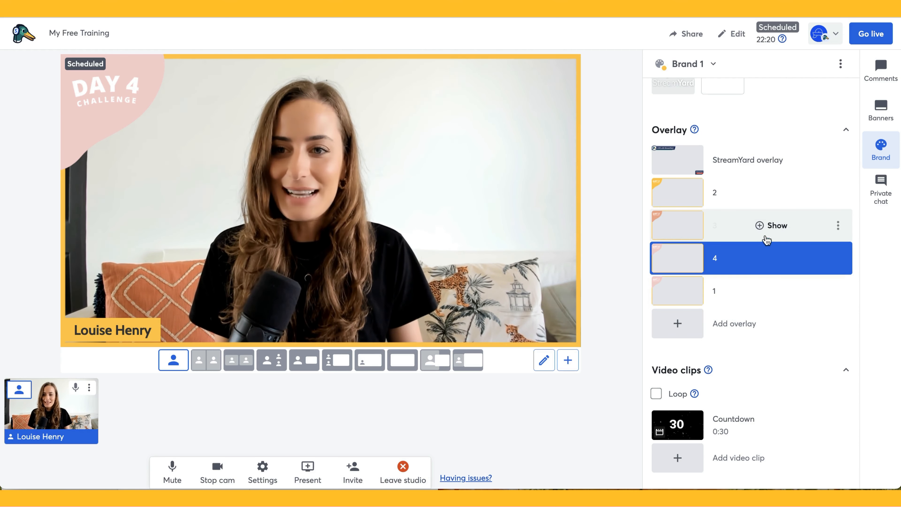
pyautogui.click(767, 216)
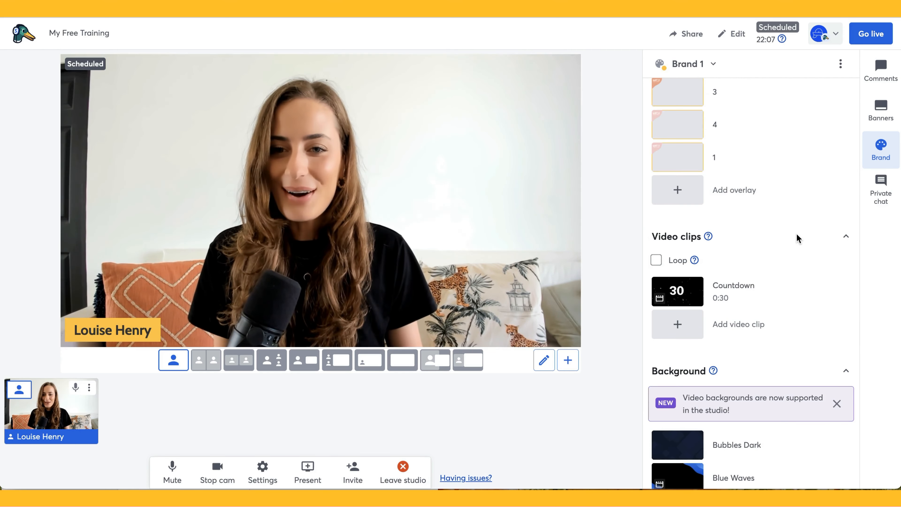
# Review the Brand panel's background options and try the cropped and spotlight stage layouts
pyautogui.scroll(-2, 796, 234)
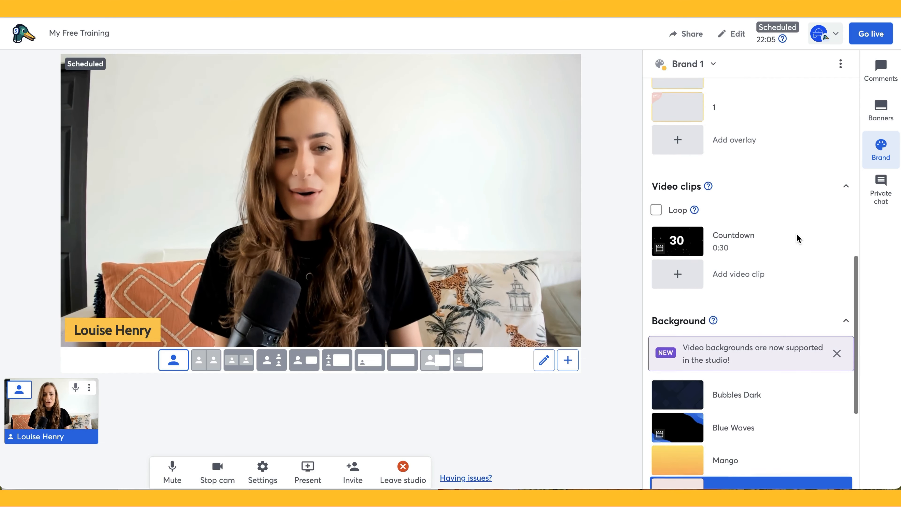
pyautogui.scroll(-5, 744, 296)
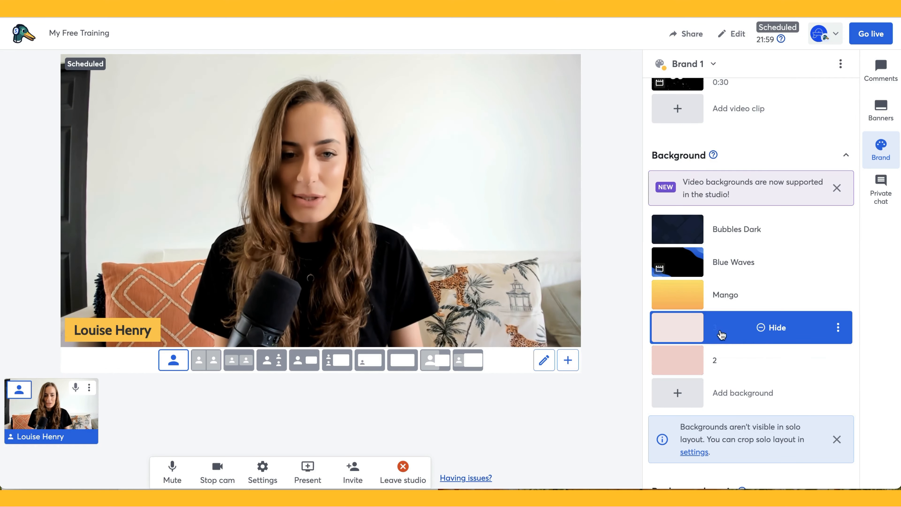
pyautogui.scroll(-1, 737, 334)
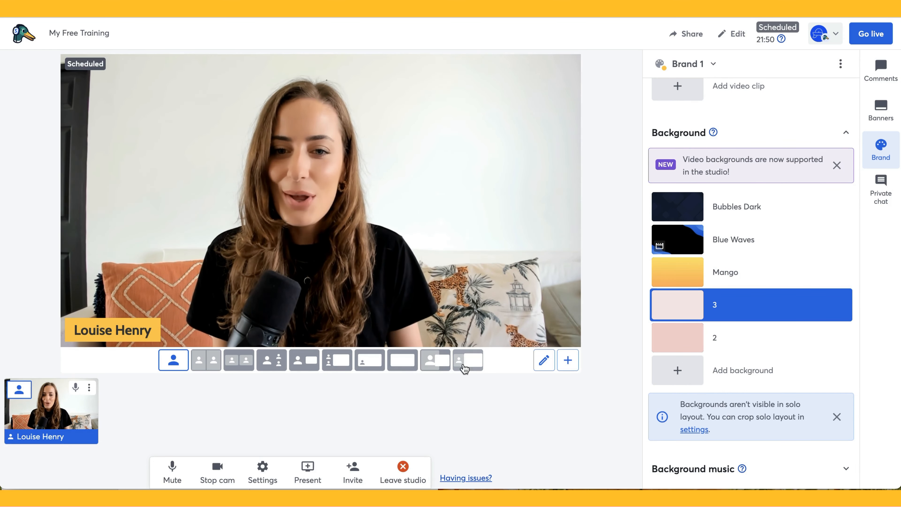
pyautogui.click(204, 367)
pyautogui.click(269, 365)
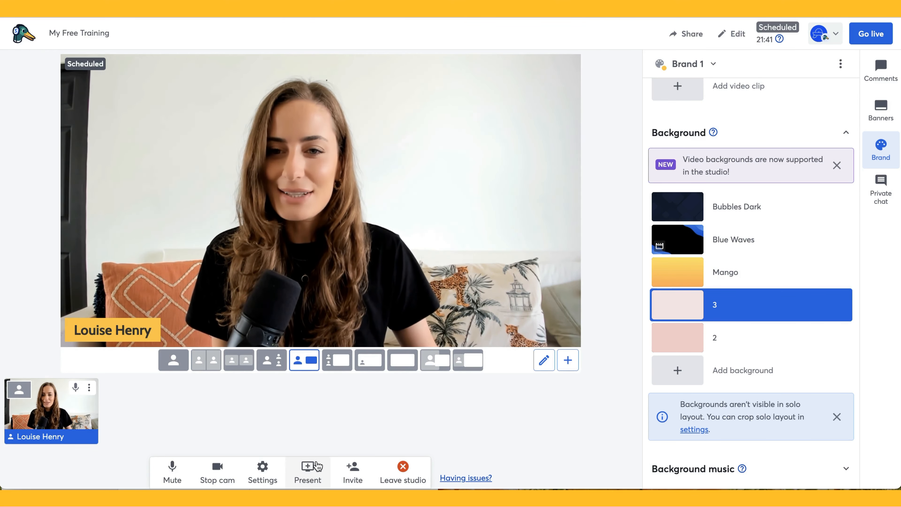
# Start uploading a slide file from the computer, then cancel the file picker
pyautogui.click(306, 482)
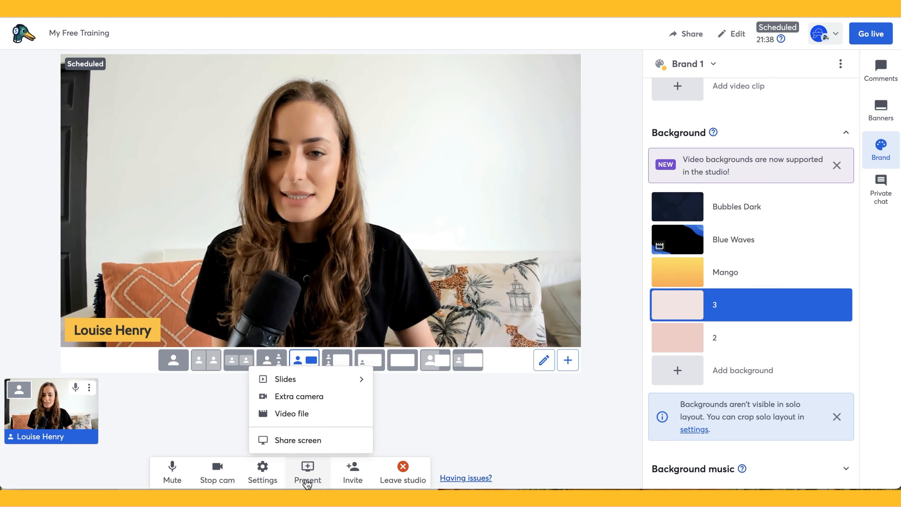
pyautogui.click(295, 377)
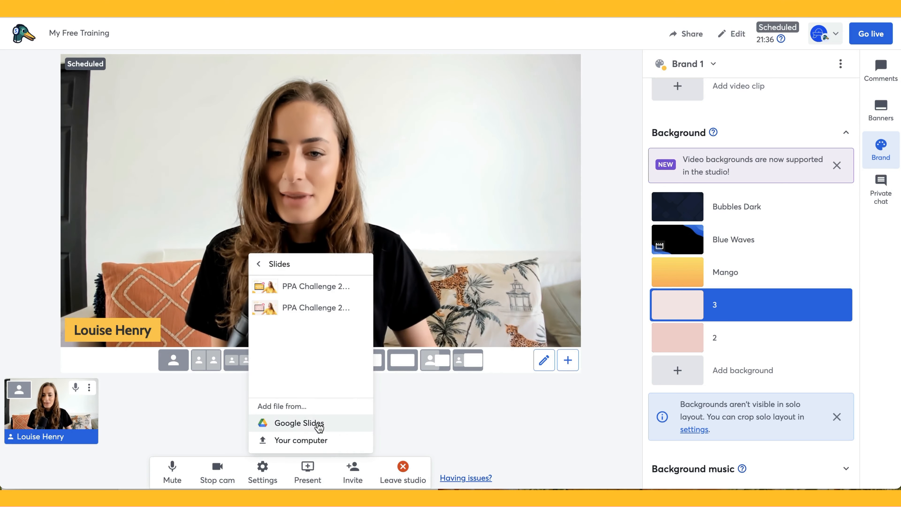
pyautogui.click(307, 440)
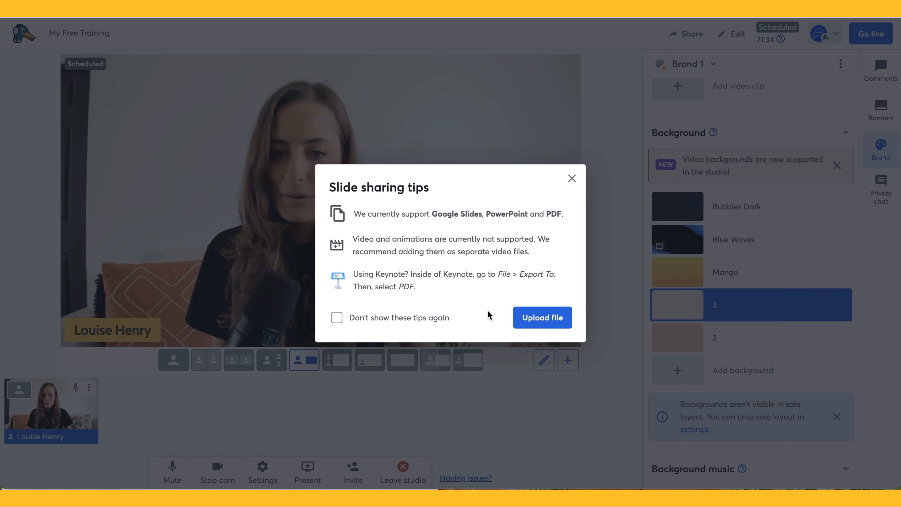
pyautogui.click(532, 325)
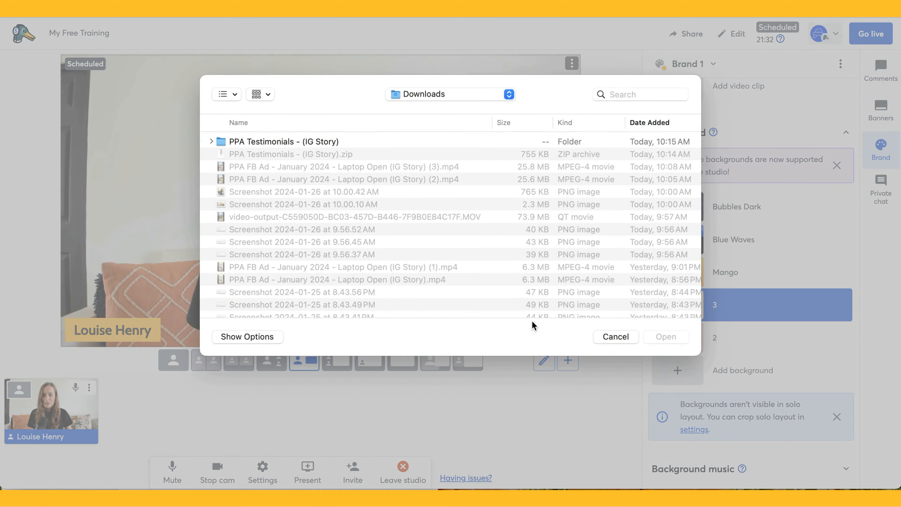
pyautogui.scroll(-10, 508, 280)
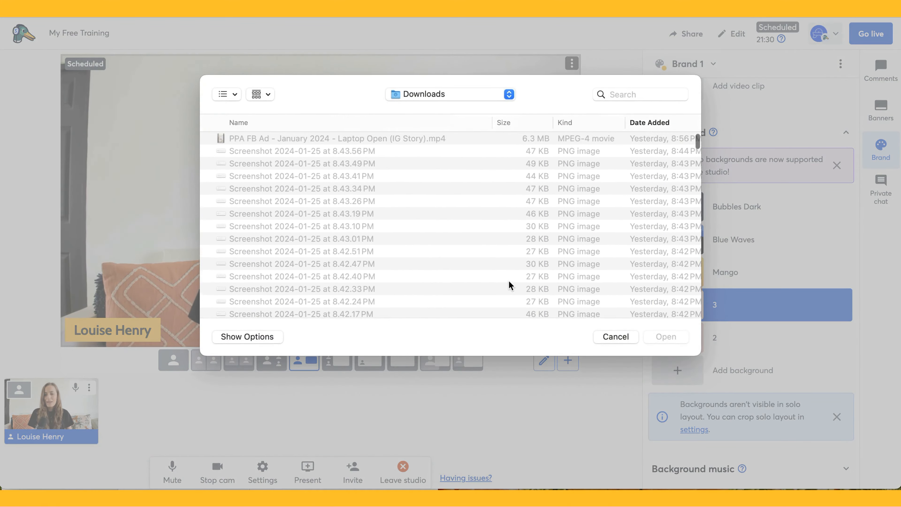
pyautogui.scroll(10, 508, 285)
pyautogui.click(616, 336)
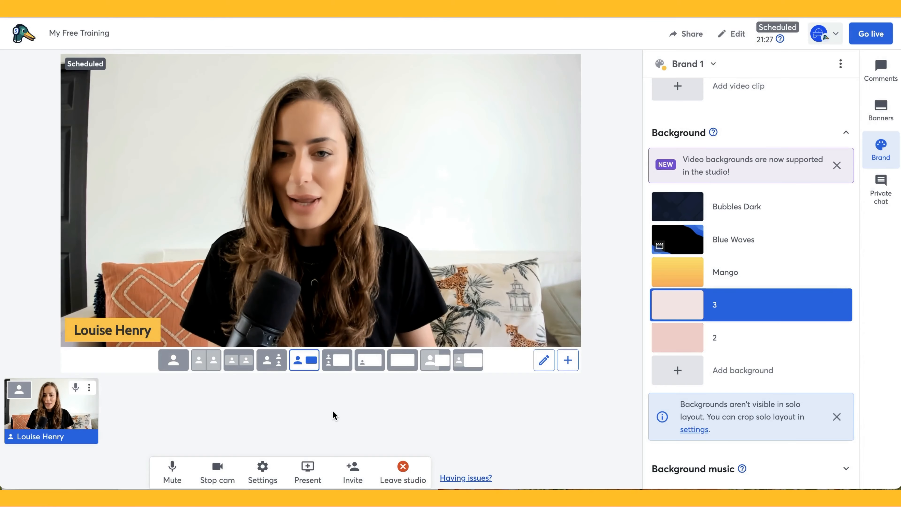
# Present the first saved PPA Challenge slide deck on stage
pyautogui.click(306, 475)
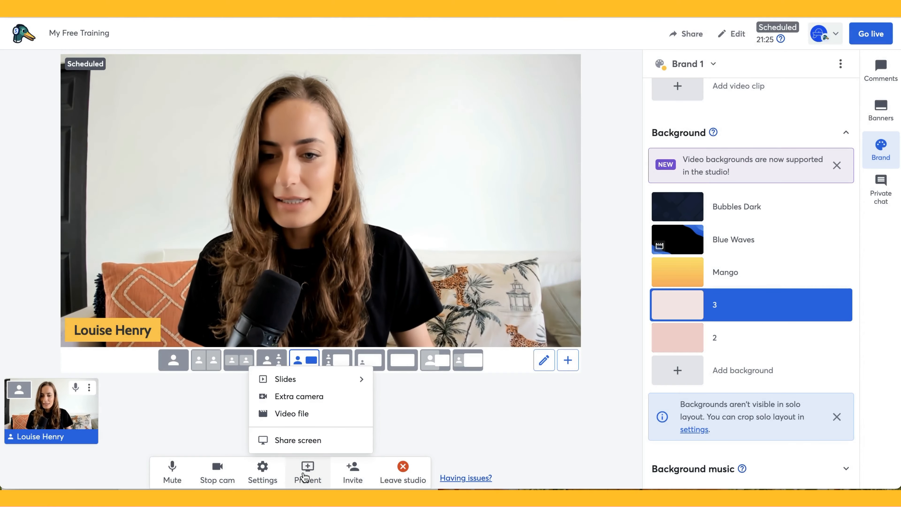
pyautogui.click(299, 379)
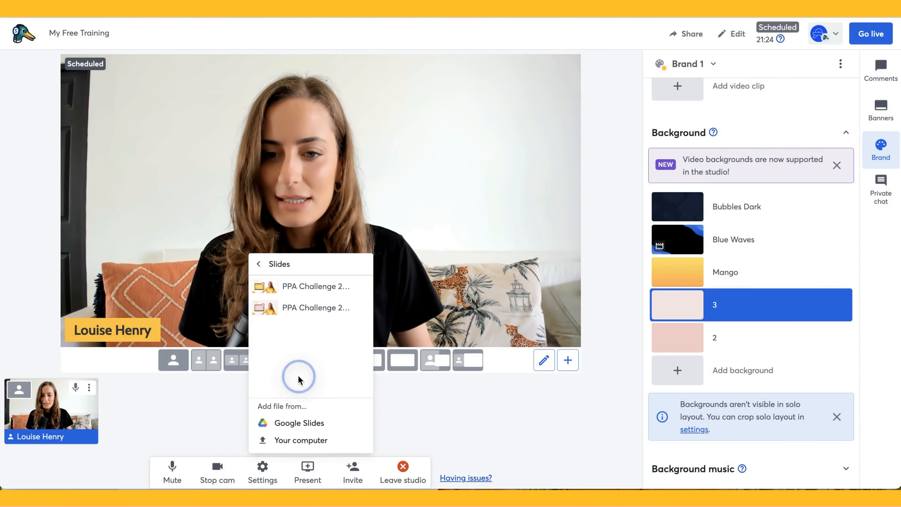
pyautogui.click(320, 287)
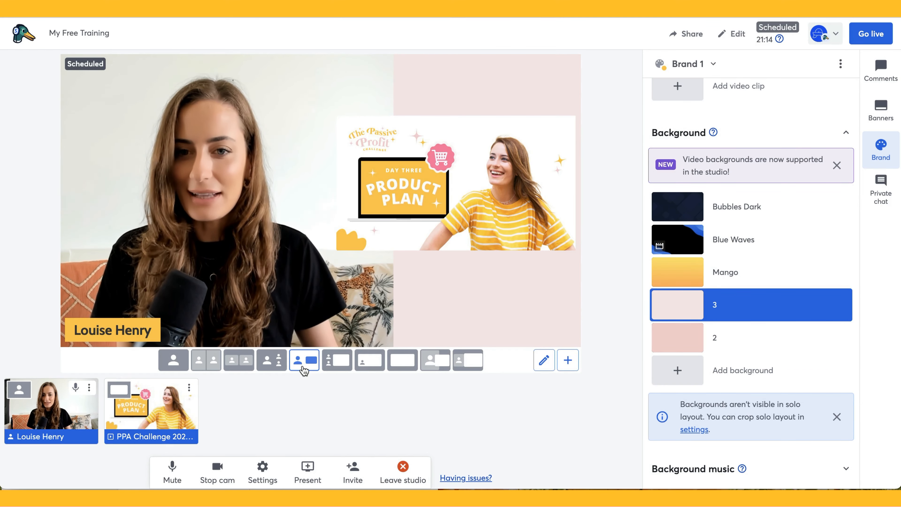
# Try the screen, picture-in-picture, cinema and custom layout 1 views, ending on custom layout 2
pyautogui.click(337, 366)
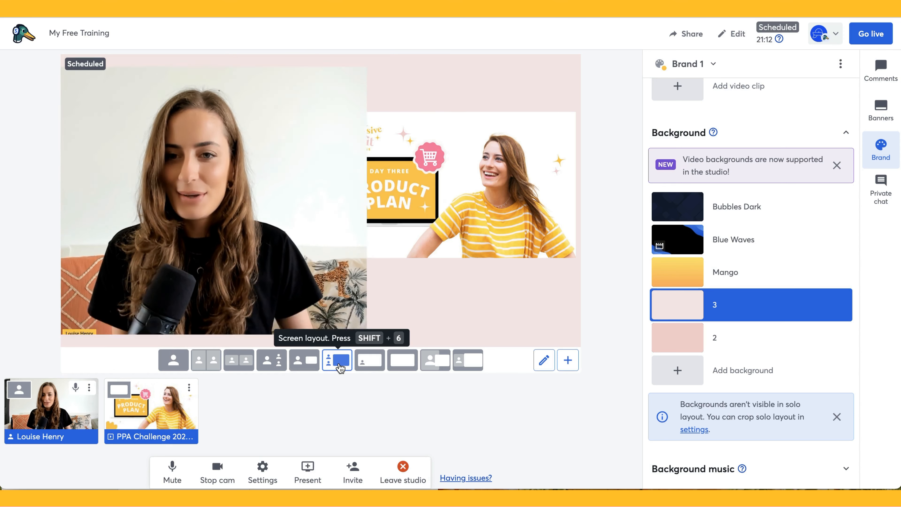
pyautogui.click(369, 364)
pyautogui.click(406, 367)
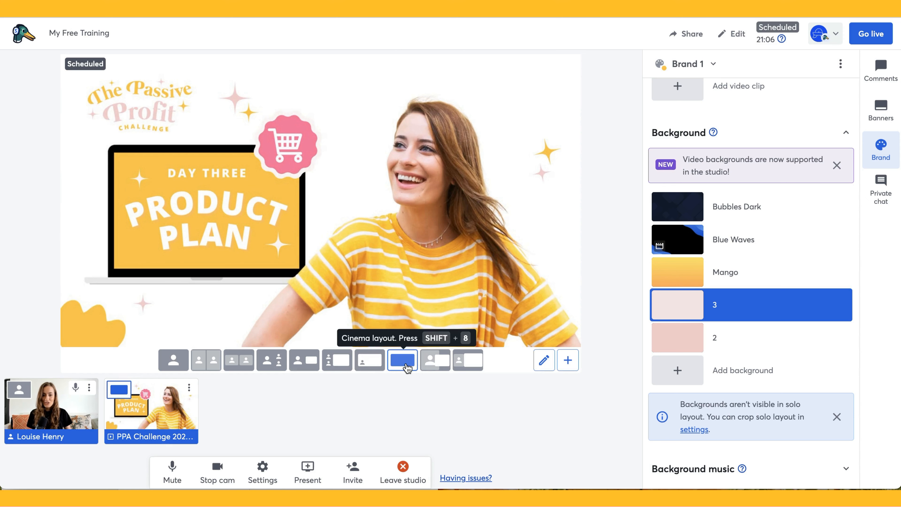
pyautogui.click(438, 365)
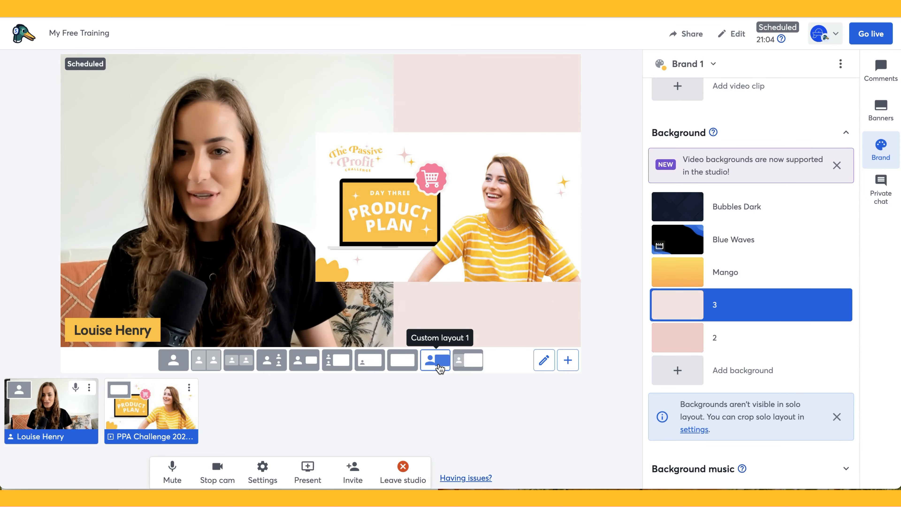
pyautogui.click(467, 366)
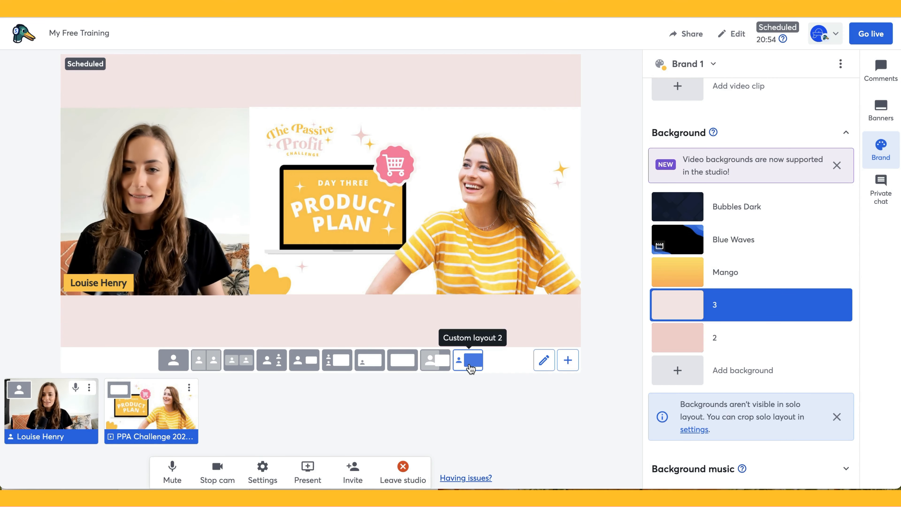
# Rearrange the camera and slide tiles in custom layout 2, then discard the edits
pyautogui.click(543, 360)
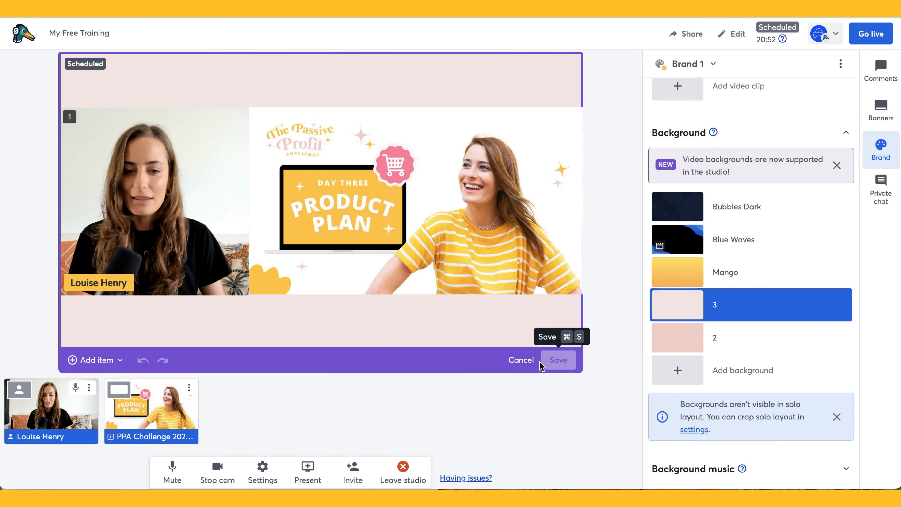
pyautogui.moveTo(242, 209); pyautogui.dragTo(315, 249)
pyautogui.moveTo(436, 229); pyautogui.dragTo(459, 245)
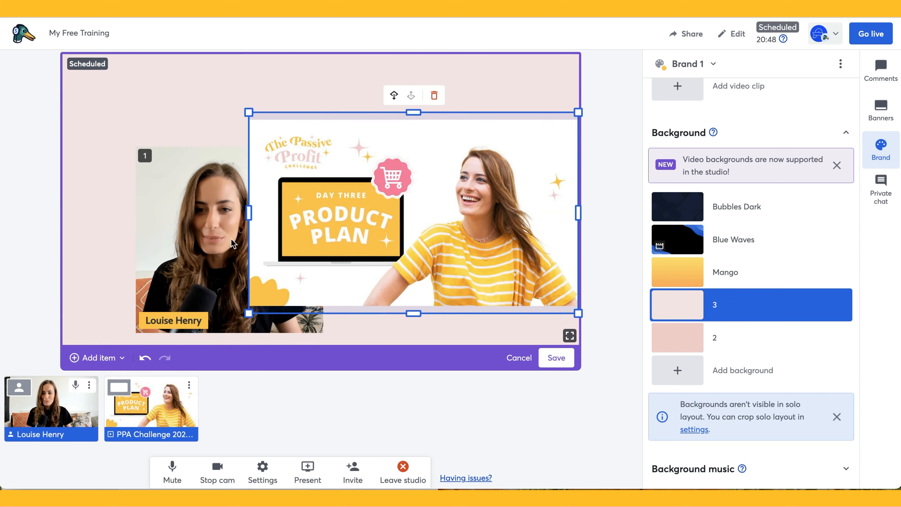
pyautogui.moveTo(196, 264); pyautogui.dragTo(133, 246)
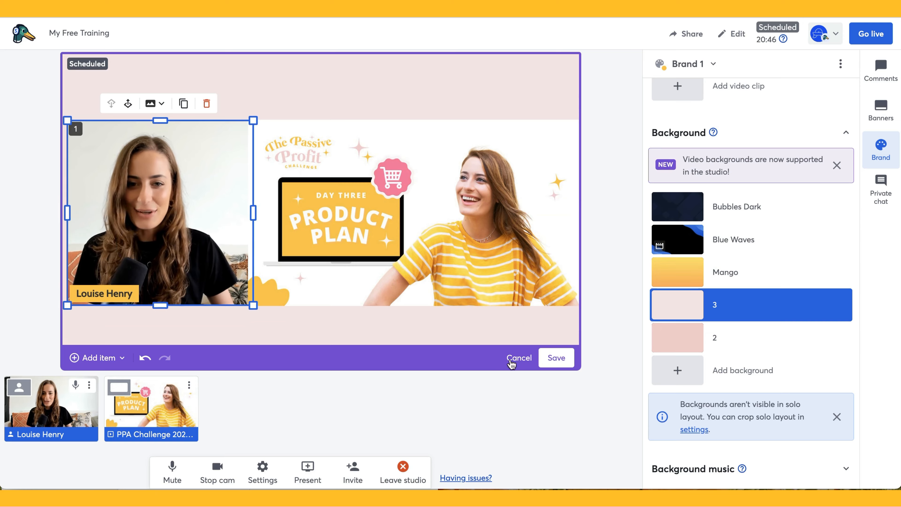
pyautogui.click(518, 366)
pyautogui.click(526, 289)
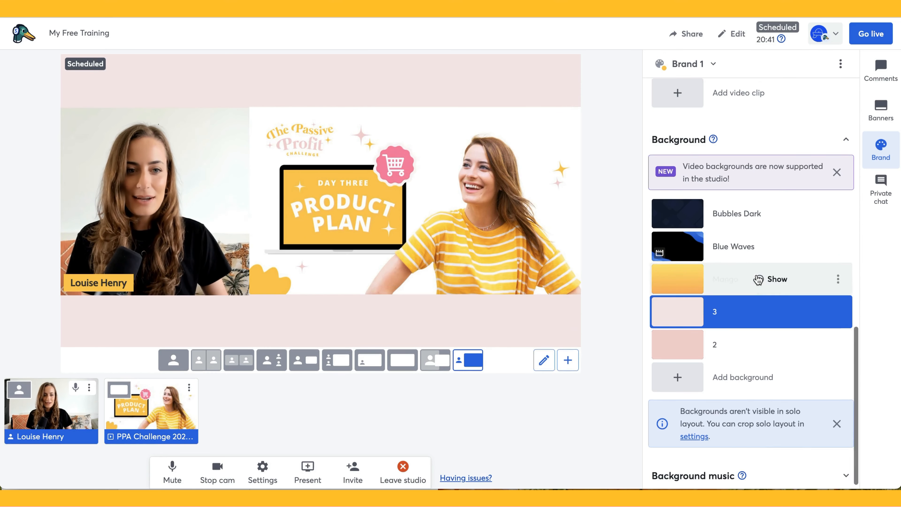
# Show the DAY 1 CHALLENGE overlay, remove the slide from stage, and switch to solo layout
pyautogui.scroll(5, 756, 283)
pyautogui.scroll(3, 755, 281)
pyautogui.click(774, 358)
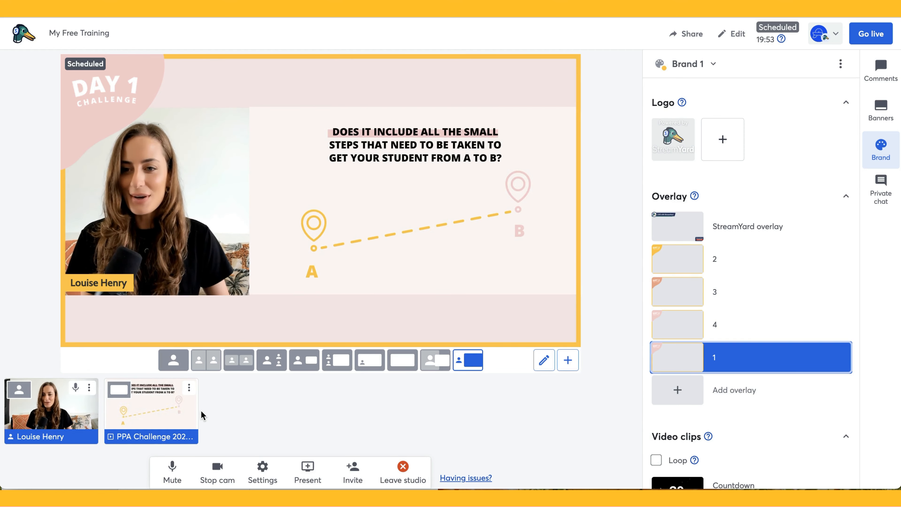
pyautogui.click(156, 418)
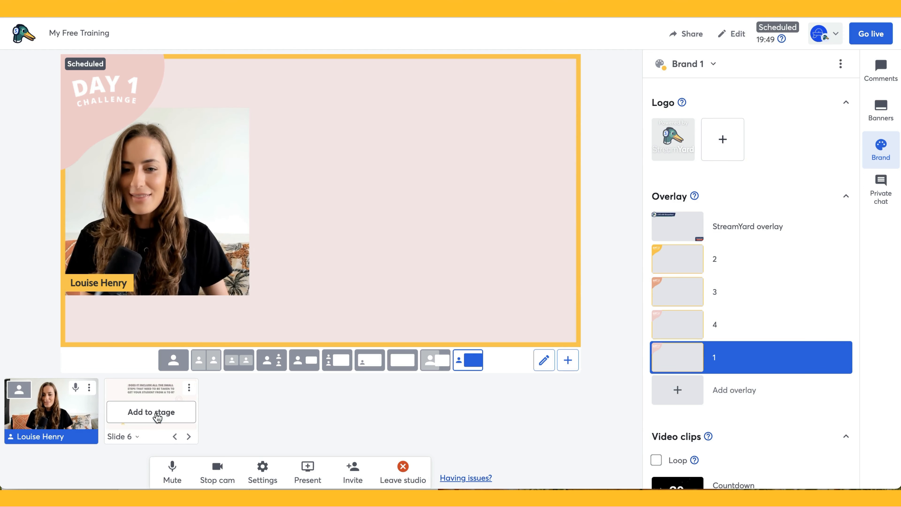
pyautogui.click(173, 362)
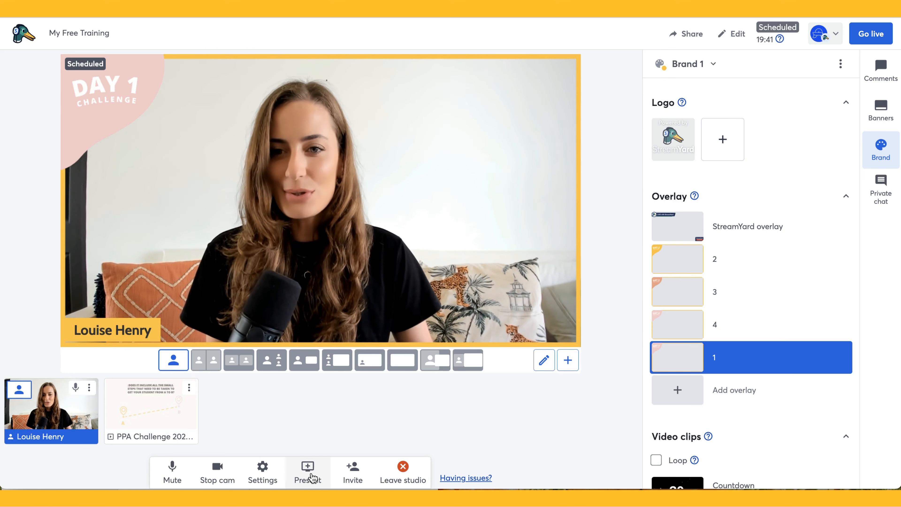
# Share the YouTube Streamyard window on stage, then remove the screen-share tile
pyautogui.click(311, 481)
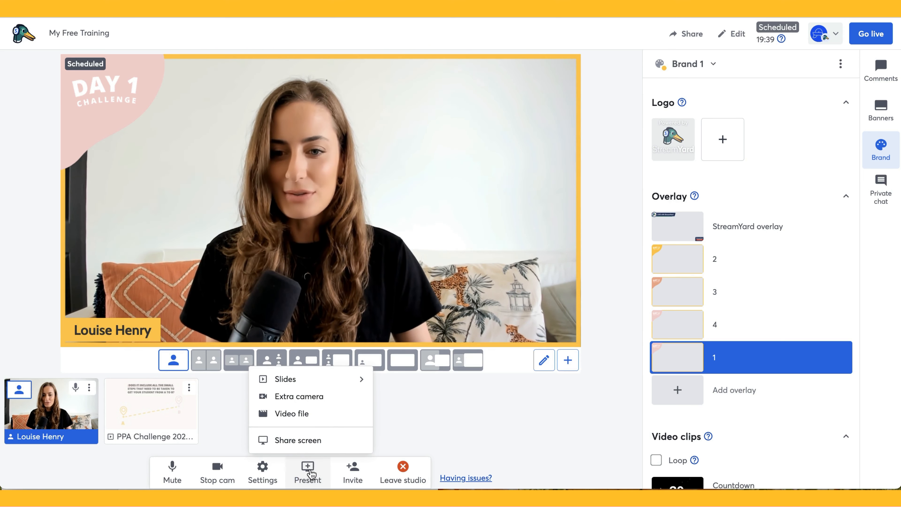
pyautogui.click(299, 443)
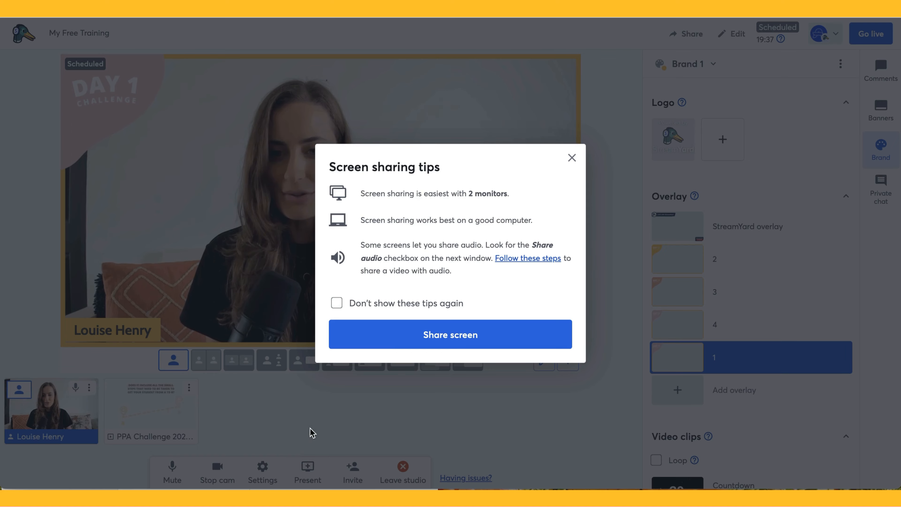
pyautogui.click(424, 341)
pyautogui.click(455, 57)
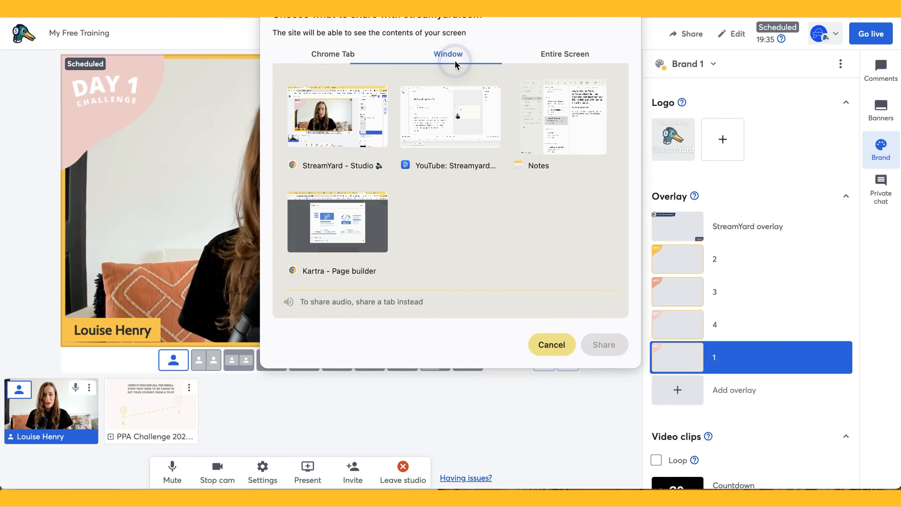
pyautogui.click(457, 148)
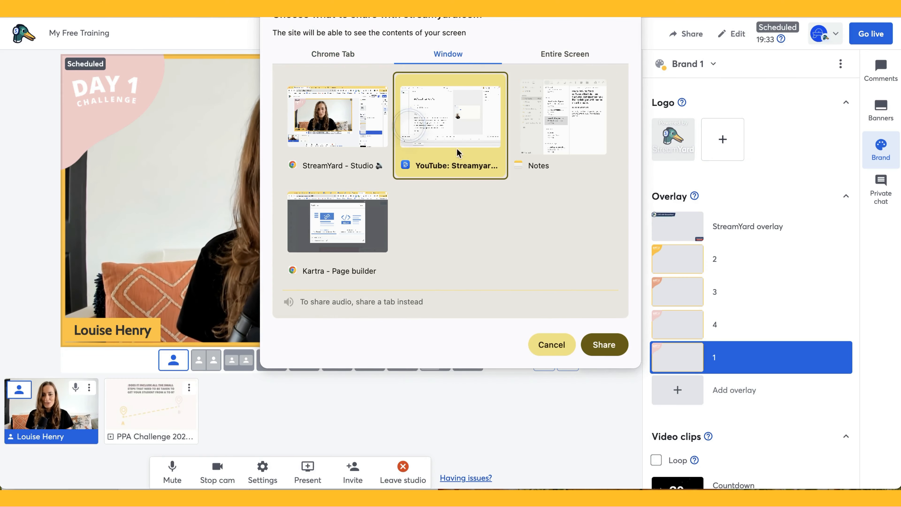
pyautogui.click(599, 344)
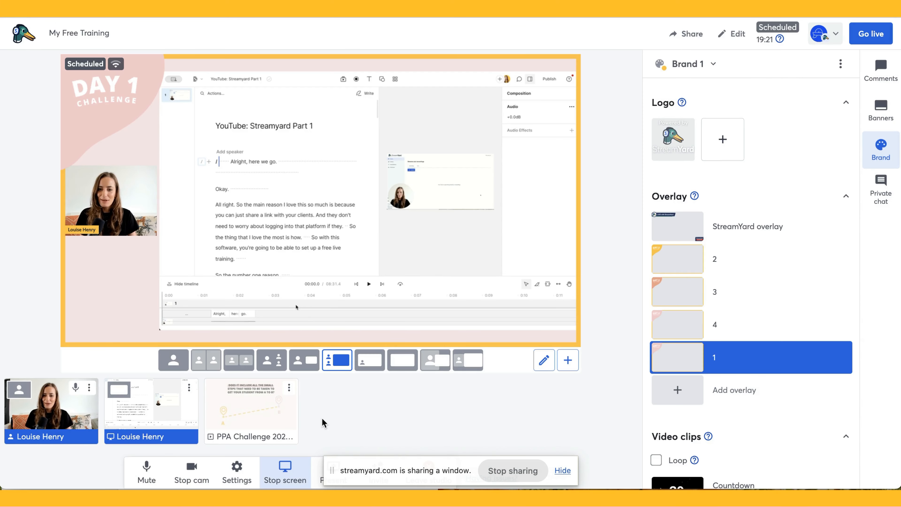
pyautogui.moveTo(158, 418)
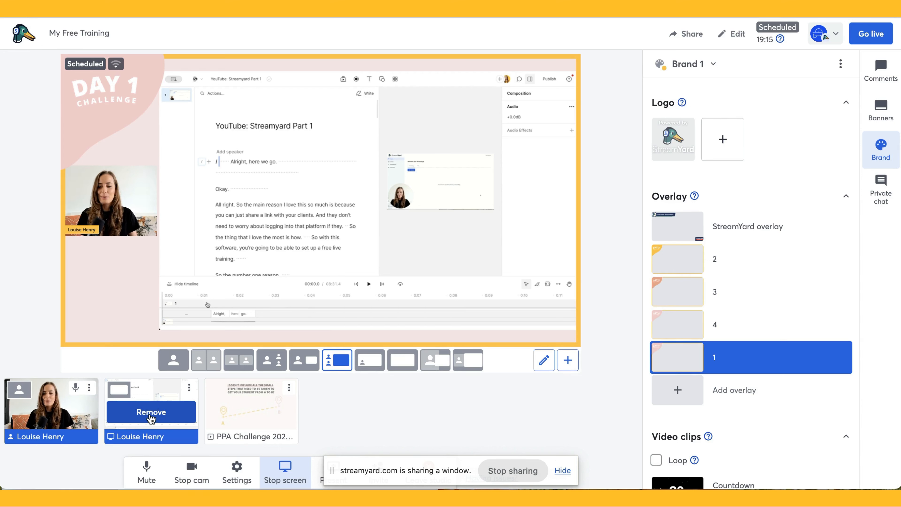
pyautogui.click(177, 418)
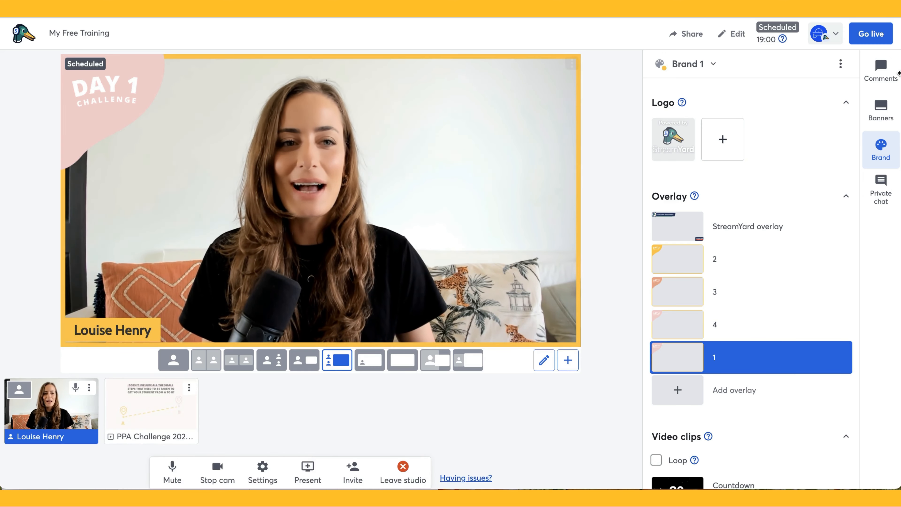
# With the Comments panel open, take My Free Training live and confirm the early start
pyautogui.click(883, 69)
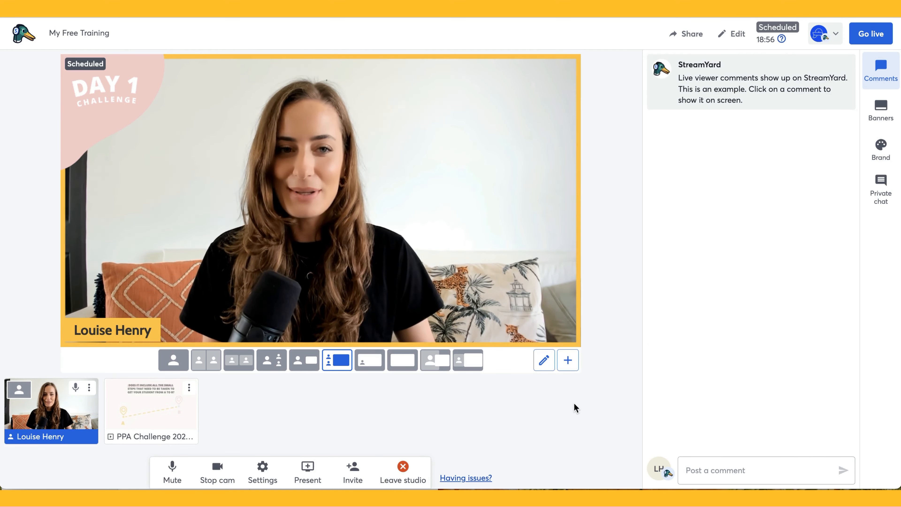
pyautogui.click(872, 35)
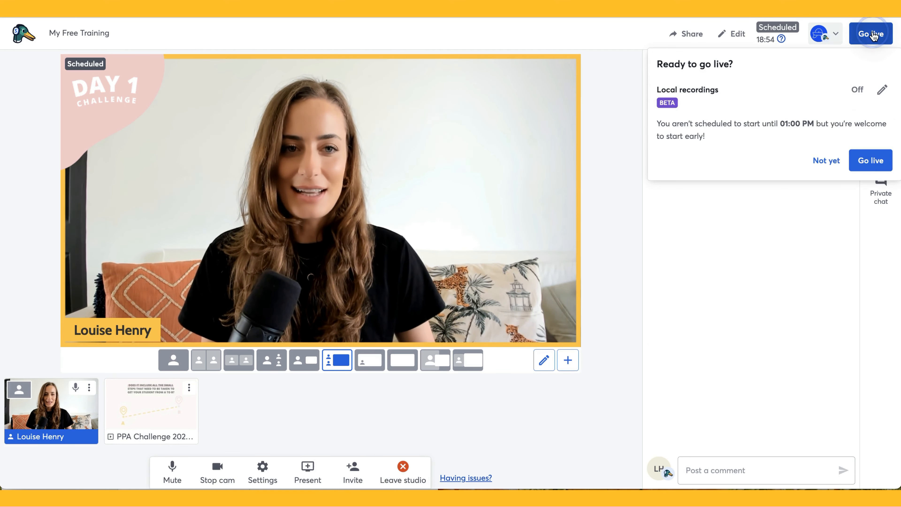
pyautogui.click(865, 162)
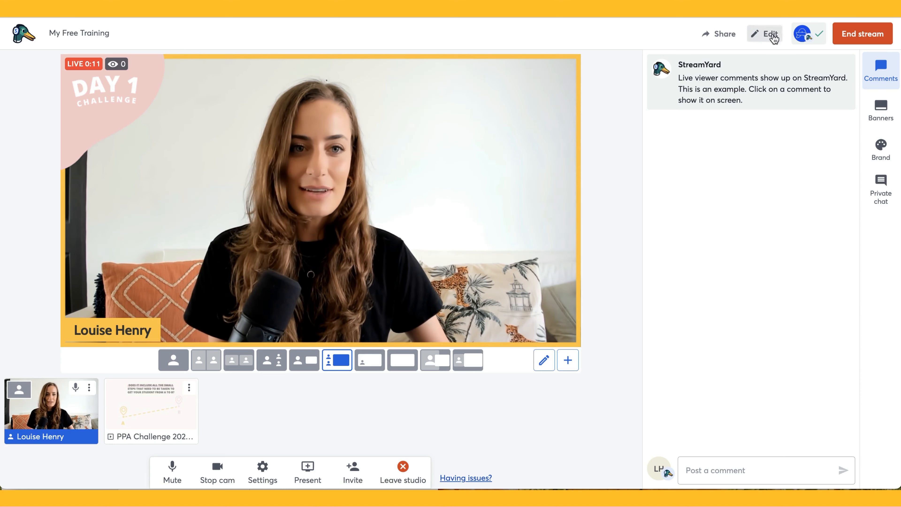
# Copy the stream's watch link and load the live watch page in a Chrome Guest window
pyautogui.click(715, 34)
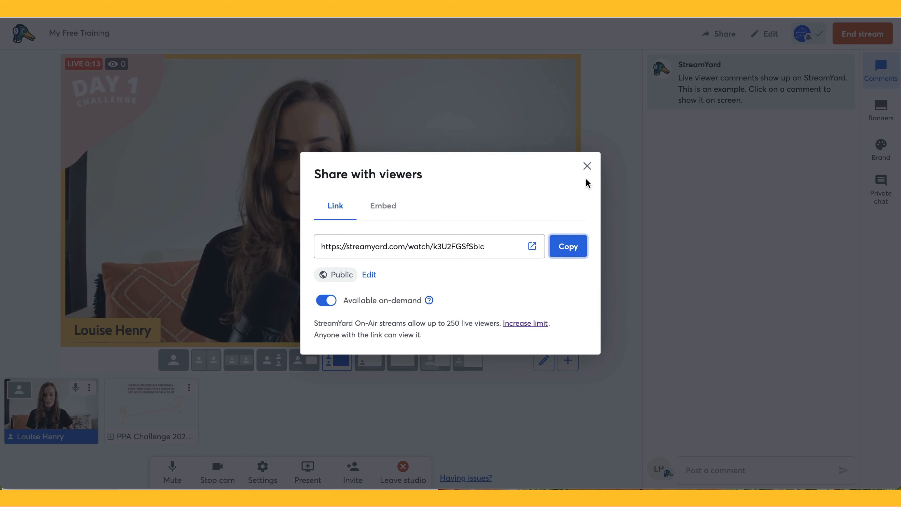
pyautogui.click(573, 250)
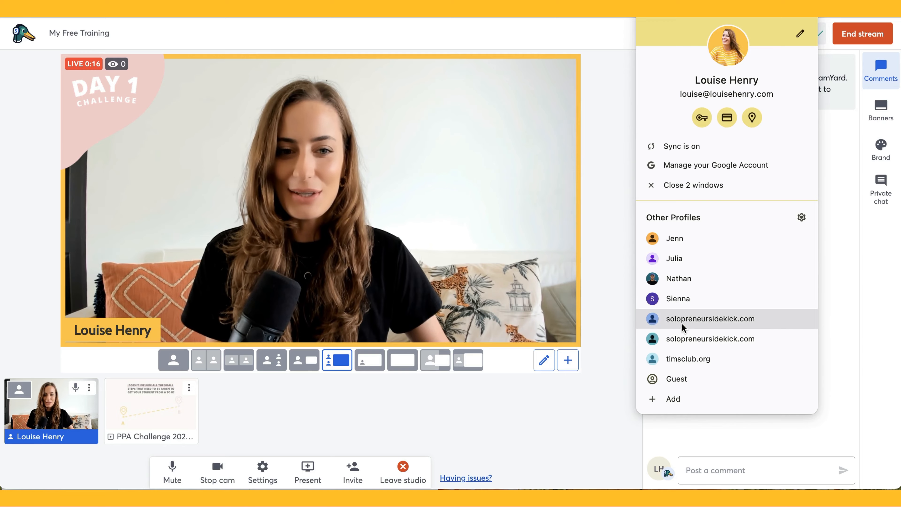
pyautogui.click(684, 375)
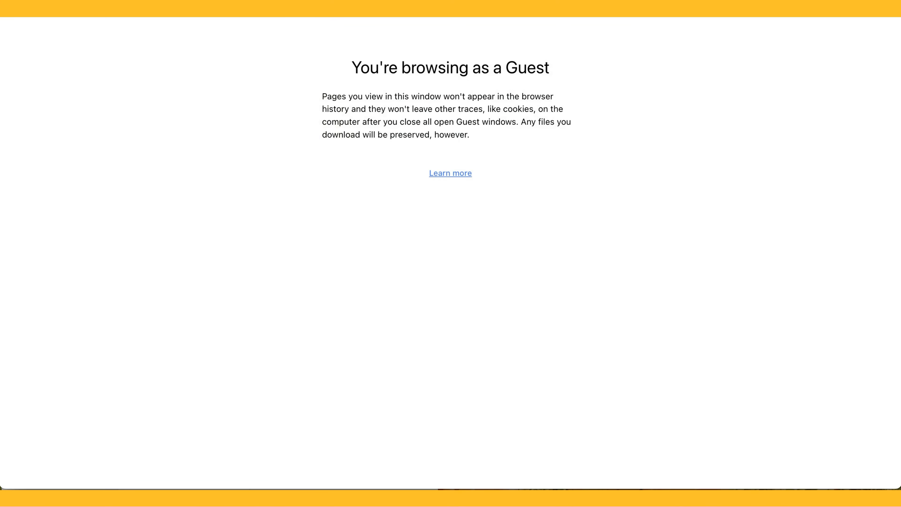
pyautogui.hotkey('ctrl', 'v')
pyautogui.press('Return')
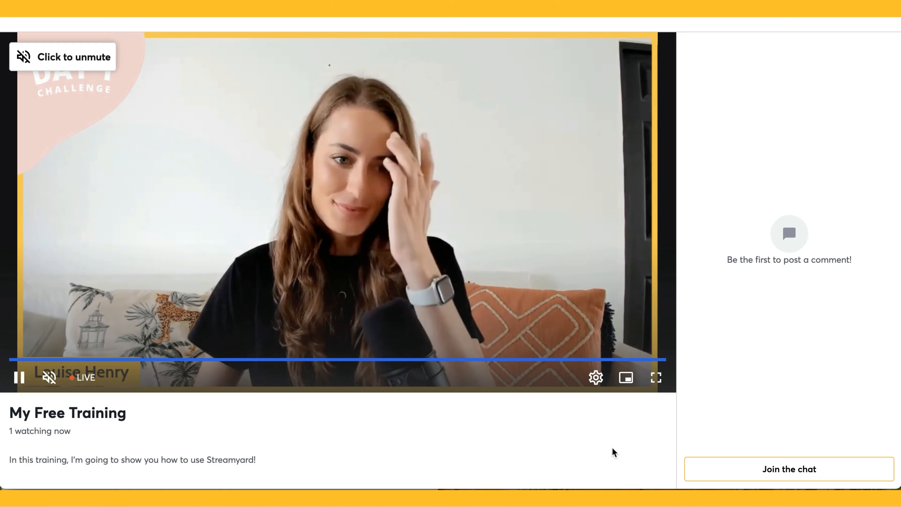
# Join the viewer chat with a first and last name and post the comment 'Hello!'
pyautogui.click(806, 468)
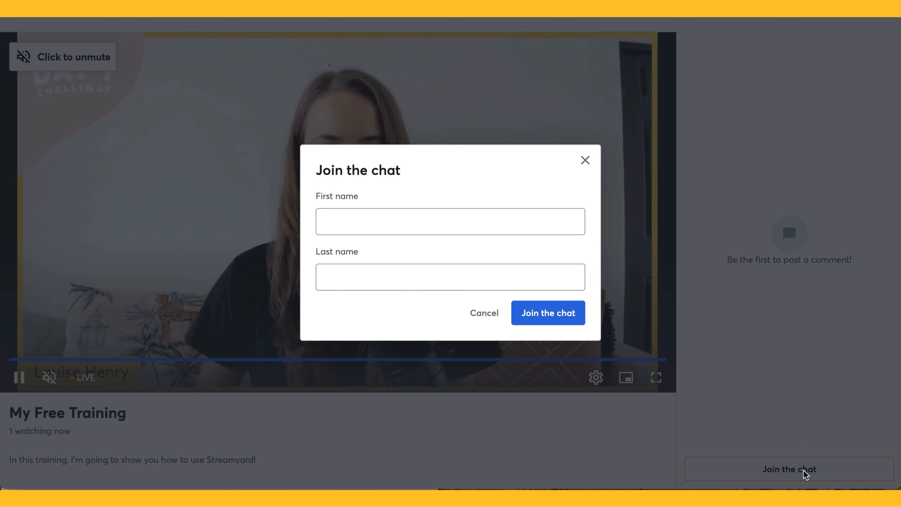
pyautogui.click(387, 223)
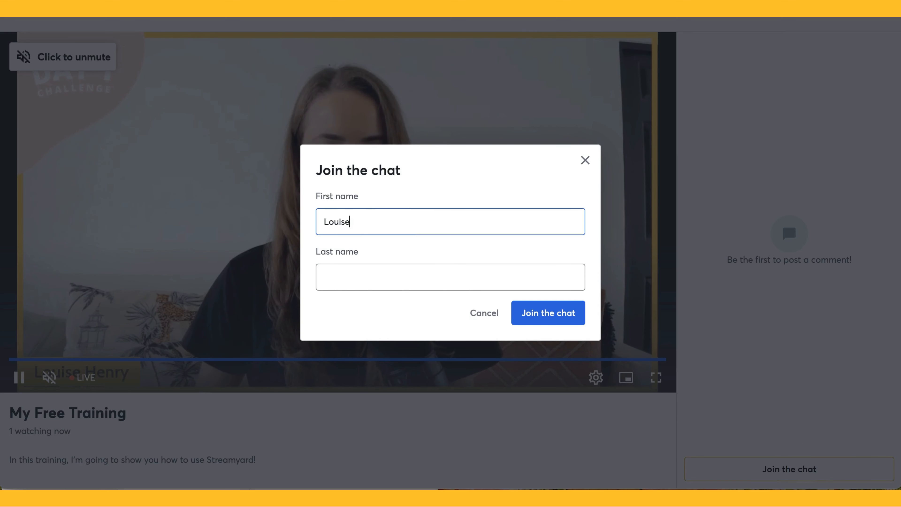
pyautogui.press('Tab')
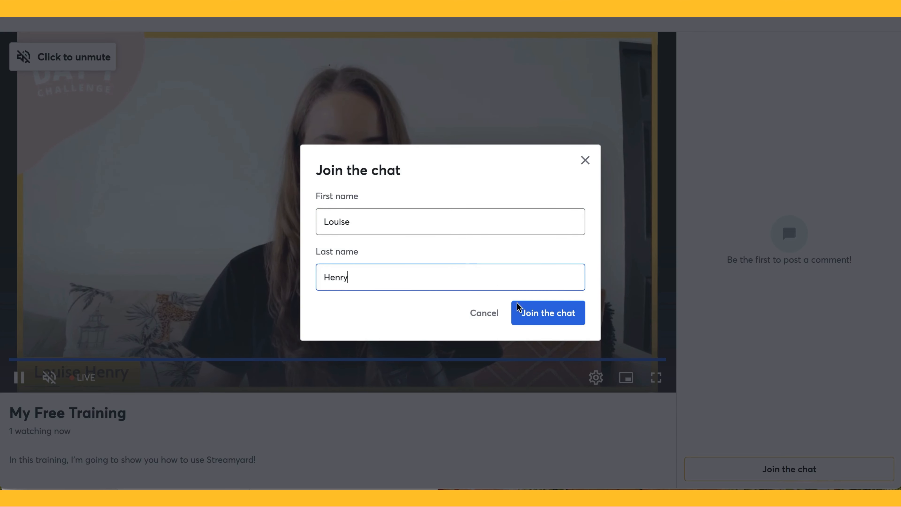
pyautogui.click(549, 315)
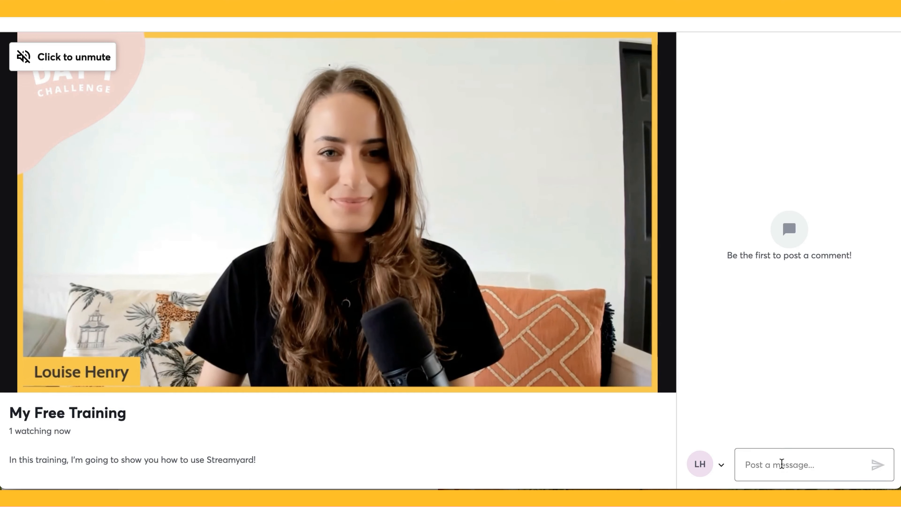
pyautogui.click(782, 464)
pyautogui.write('Hello!')
pyautogui.press('Return')
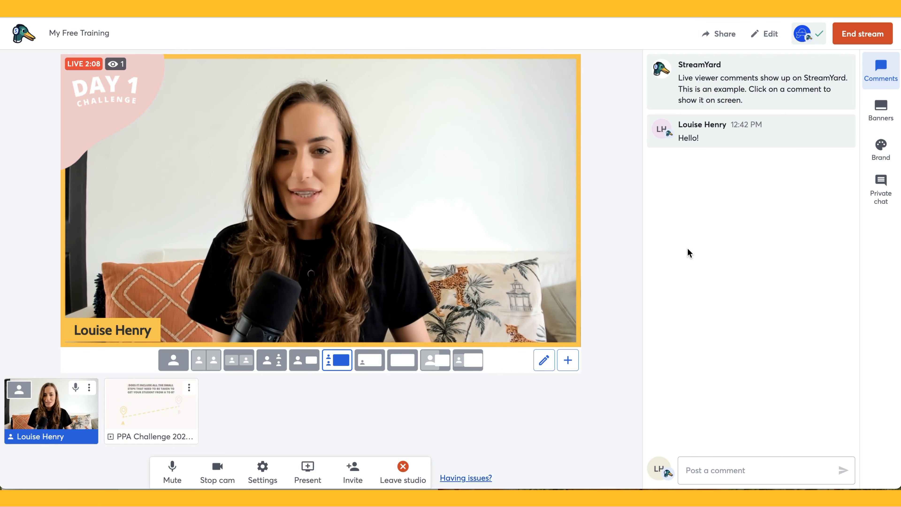
# Put the Hello! comment on stage, react to it with 🙌 and star it
pyautogui.moveTo(728, 131)
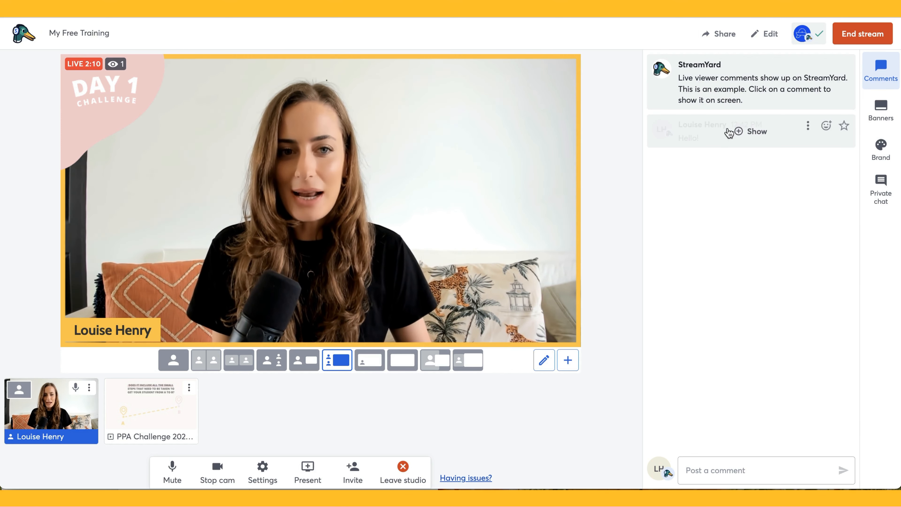
pyautogui.click(753, 134)
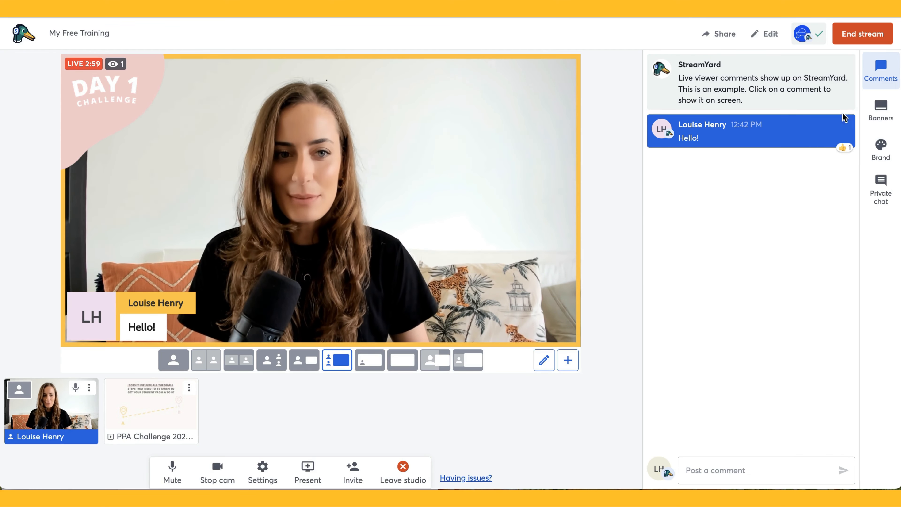
pyautogui.click(827, 127)
pyautogui.click(837, 93)
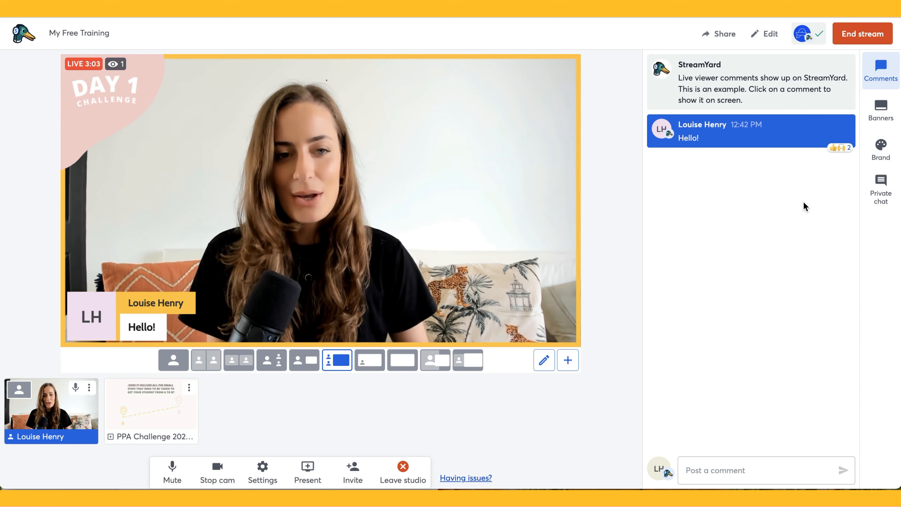
pyautogui.moveTo(820, 142)
pyautogui.click(844, 126)
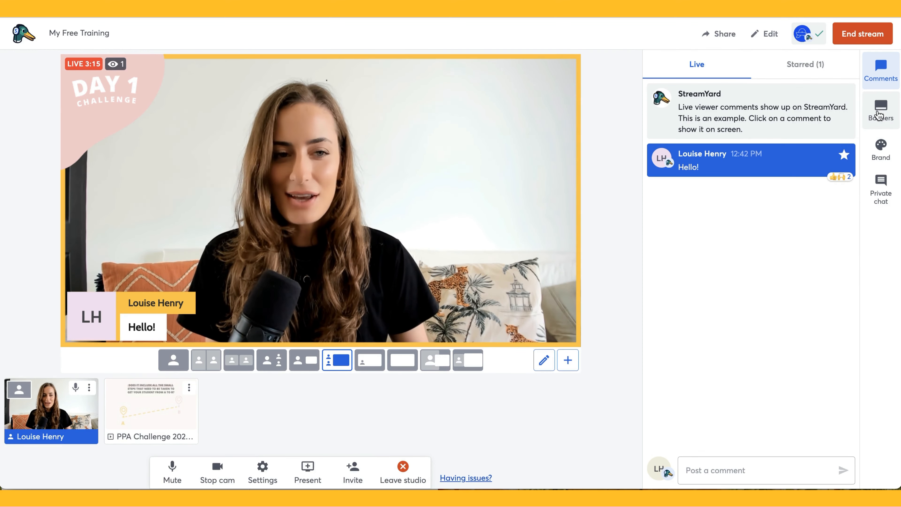
# Create a new banner reading 'Join the program now!' in the Banners panel
pyautogui.click(879, 115)
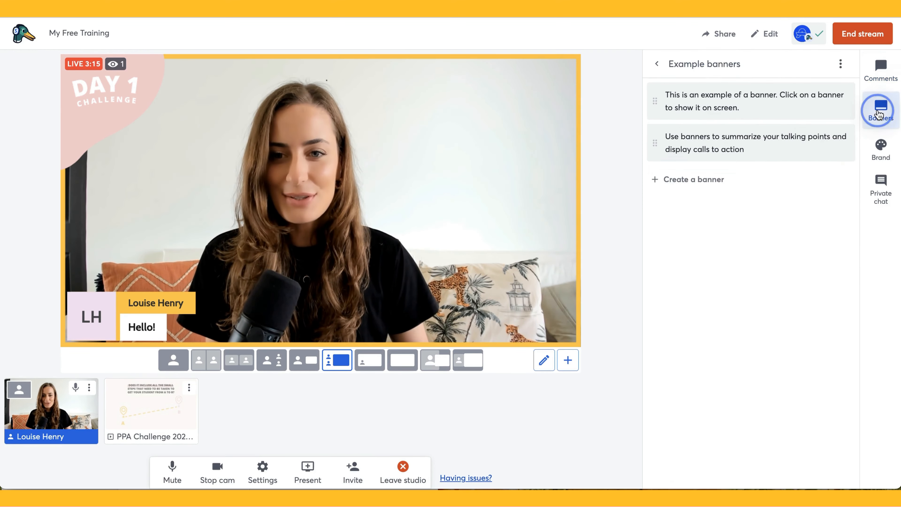
pyautogui.moveTo(809, 111)
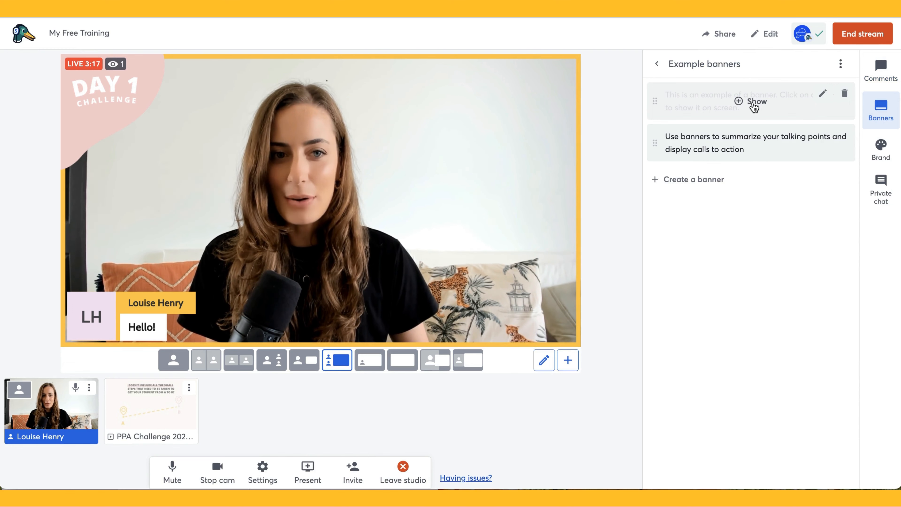
pyautogui.click(701, 187)
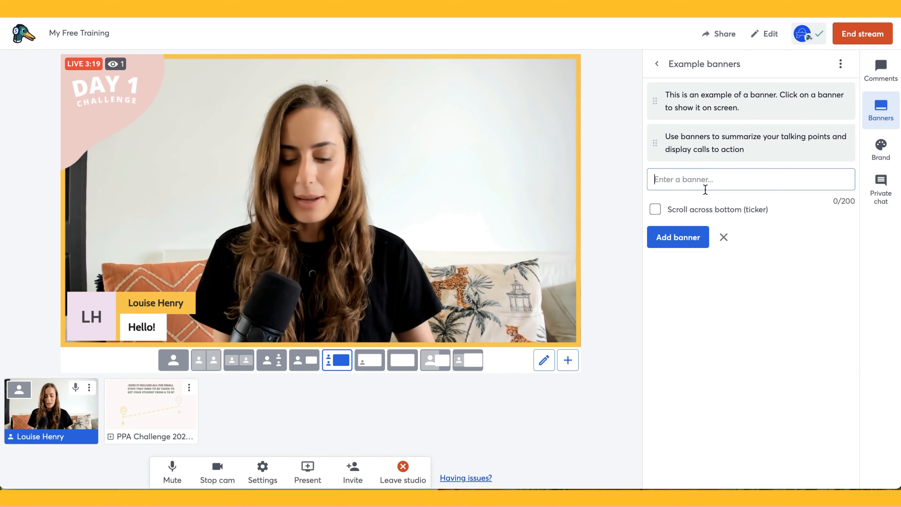
pyautogui.write('Join the program now')
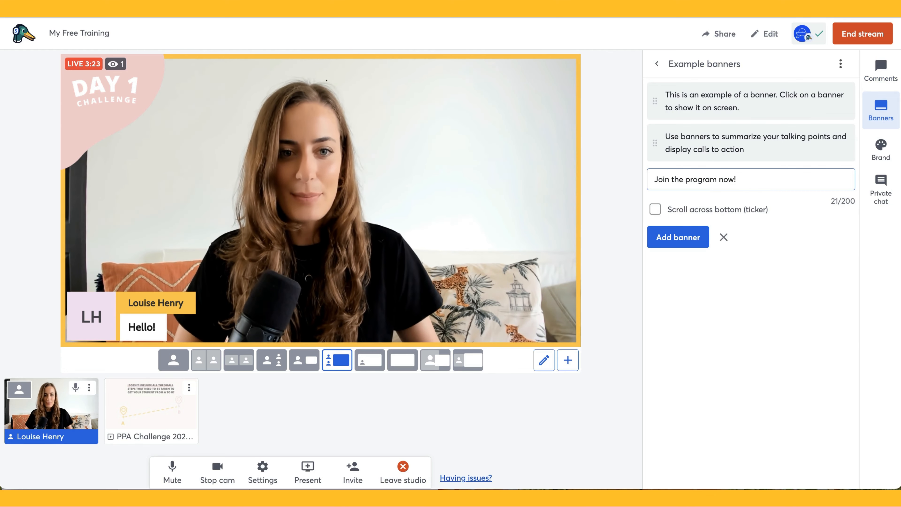
pyautogui.write('!')
pyautogui.click(685, 238)
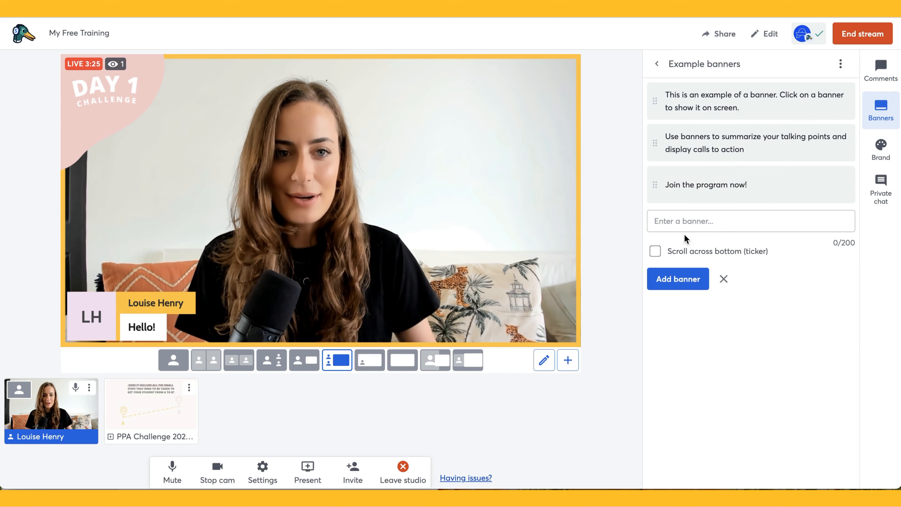
# Show the 'Join the program now!' banner, then the first example banner, then hide it
pyautogui.click(757, 189)
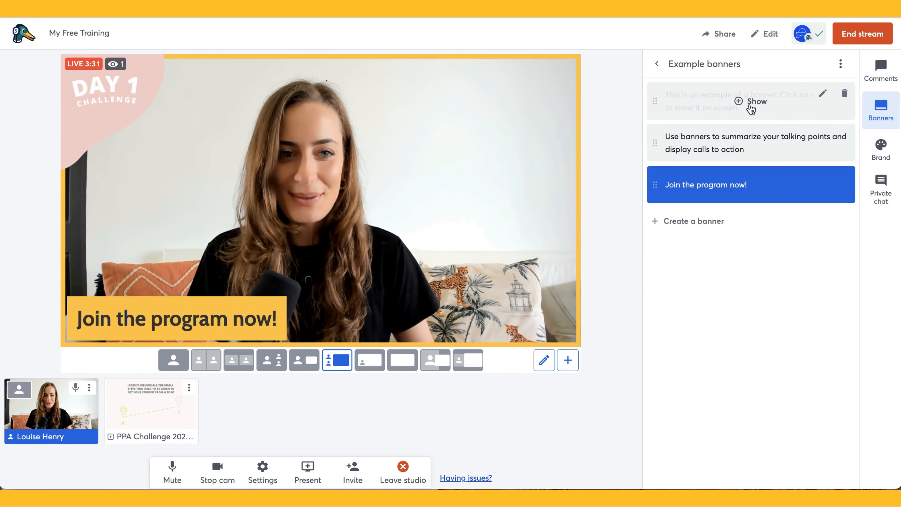
pyautogui.click(753, 103)
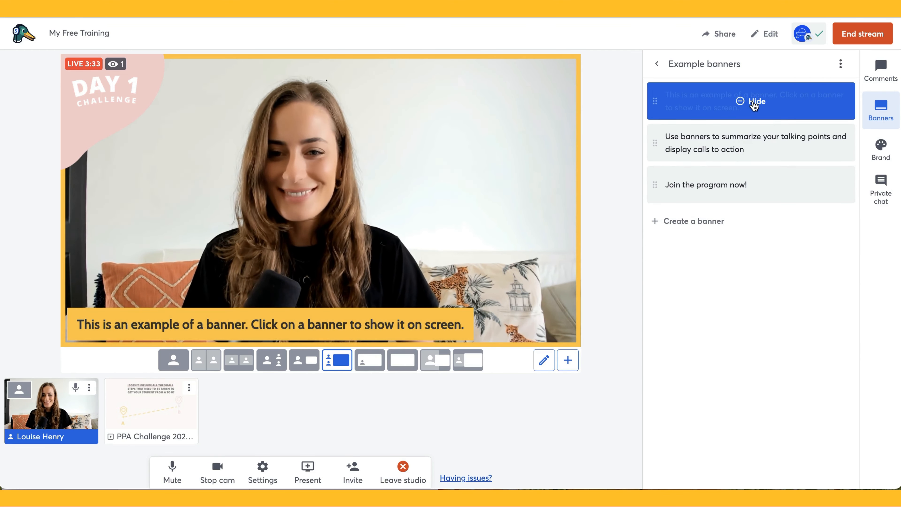
pyautogui.click(754, 103)
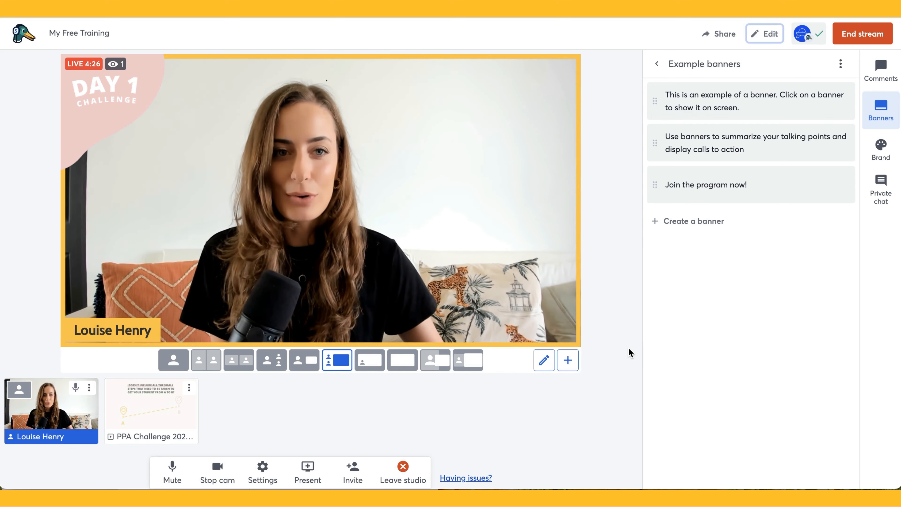
# Open Edit On-Air webinar and expand the destination list (Facebook Page through Custom RTMP)
pyautogui.click(764, 35)
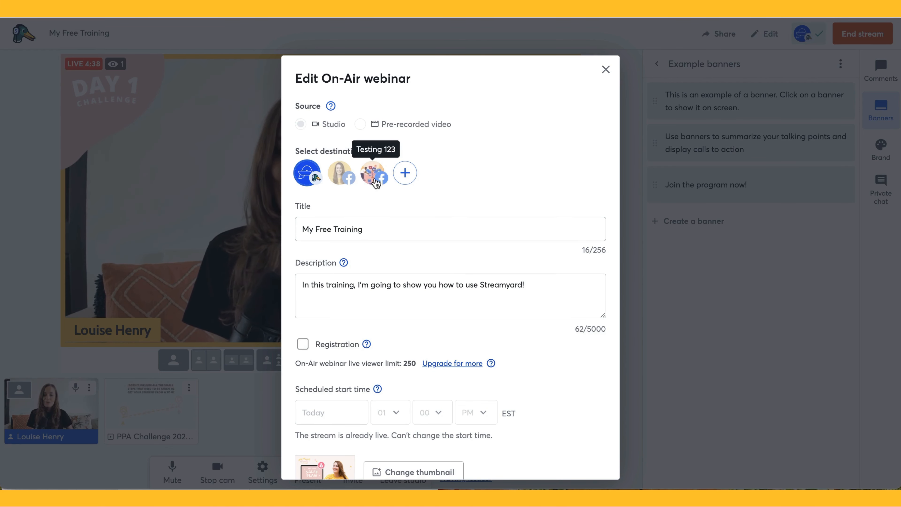
pyautogui.click(408, 174)
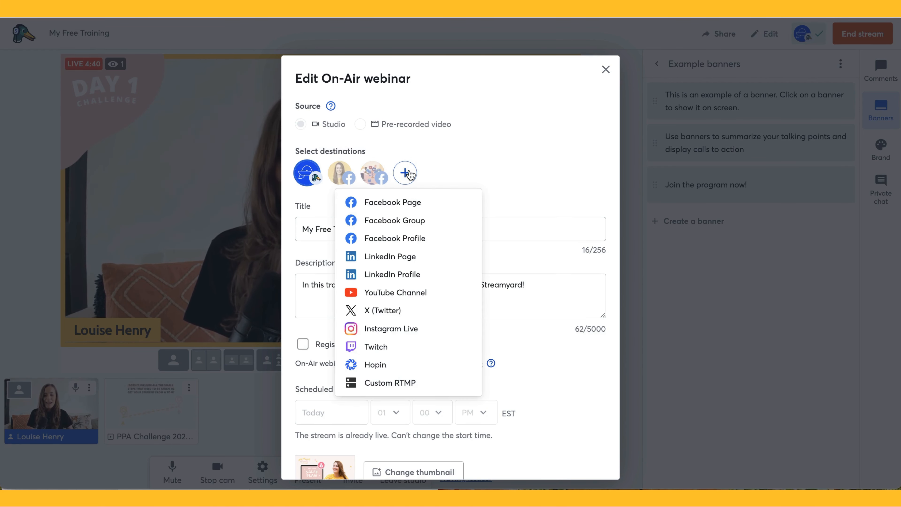